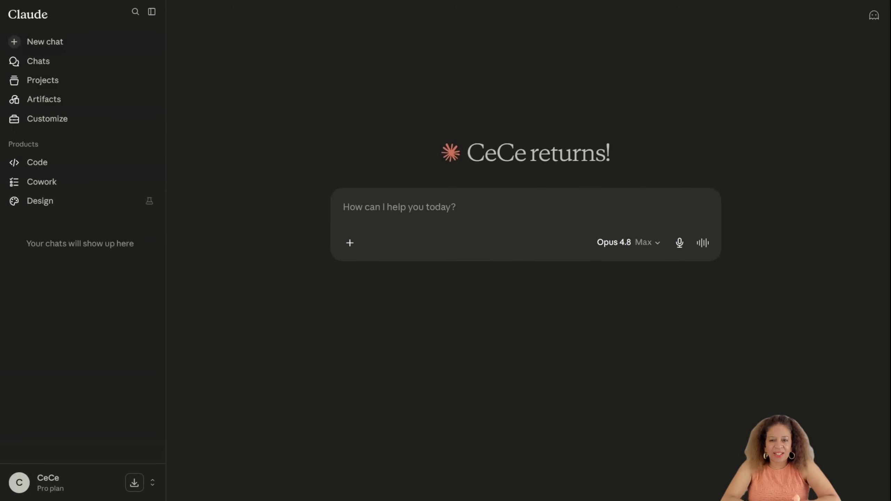
# Submit a web-search prompt for 10 high-end Amazon affiliate products with strong 2026 earning potential, including prices, video ideas, target buyers, competition and working links
pyautogui.click(628, 243)
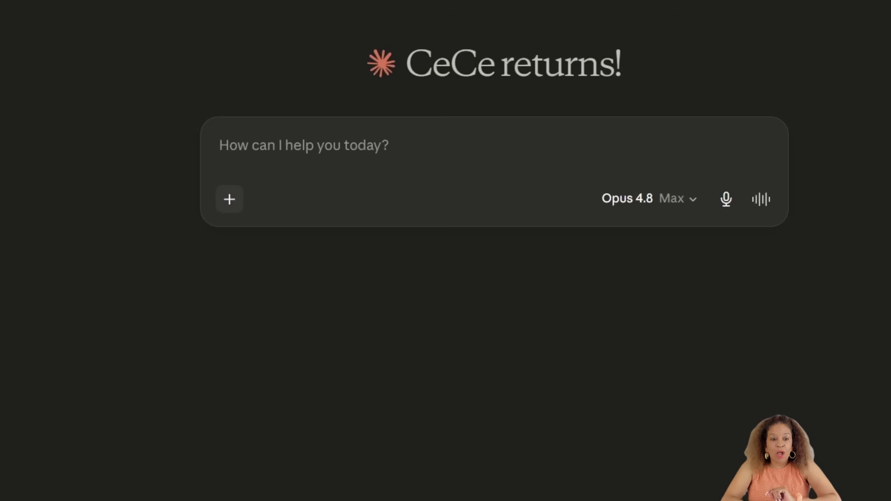
pyautogui.click(229, 200)
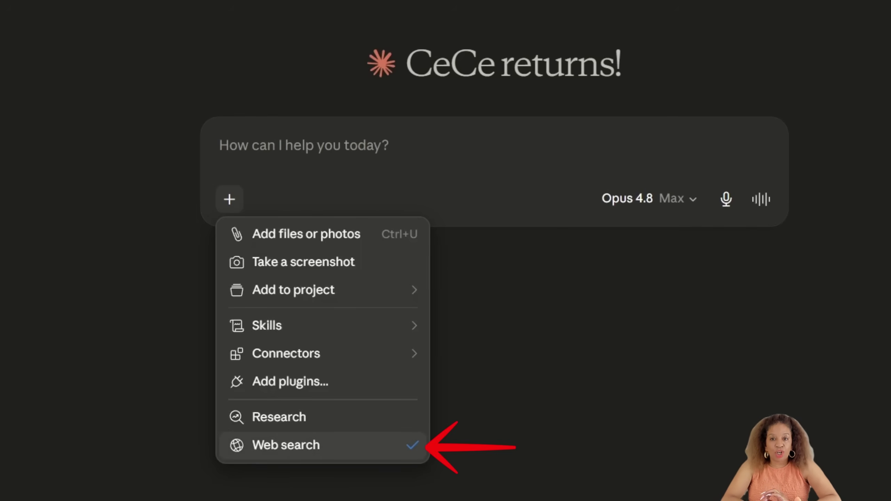
pyautogui.click(304, 145)
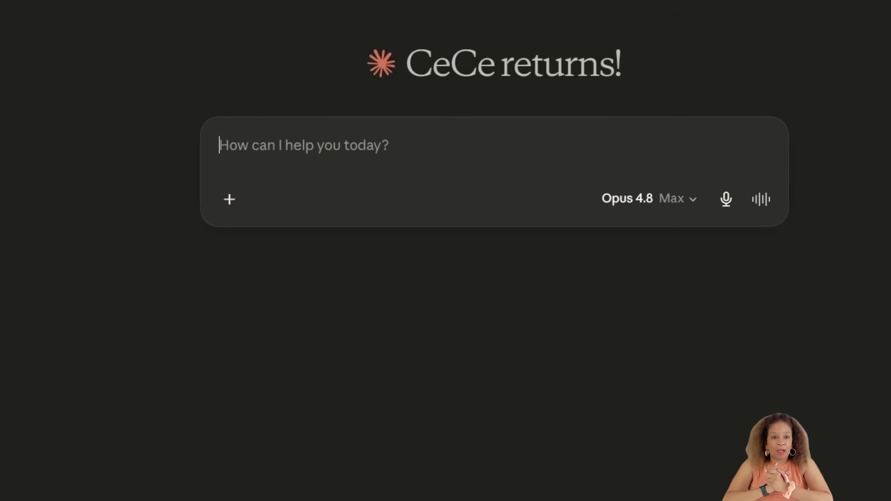
pyautogui.write('Act as an Amazon affiliate product researcher and short-form video strategist. My niche: [INSERT NICHE] Using current web research, find 10 high-end Amazon products with strong buyer demand, viral potential, and high affiliate earning potential in 2026. Prioritize premium products with higher prices and favorable commission categories. For each product, include: • Product name and current price • What it is • Why it’s trending • YouTube Shorts/TikTok video idea • Target buyer • Estimated affiliate earnings per sale • Competition: Low, Medium, or High • Working Amazon.com link Give me 10 strong options so I can promote one, several, or all of them. Only include products supported by current demand or trend signals. Do not invent links, prices, statistics, or commission rates.')
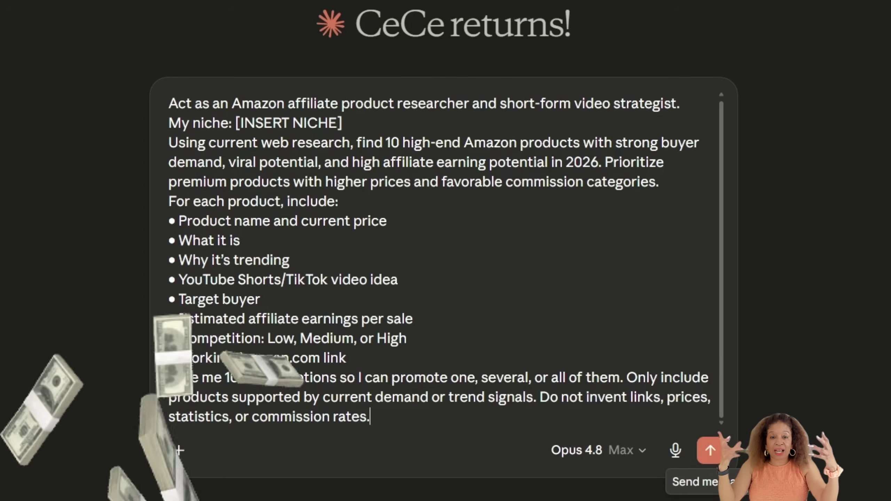
pyautogui.click(707, 445)
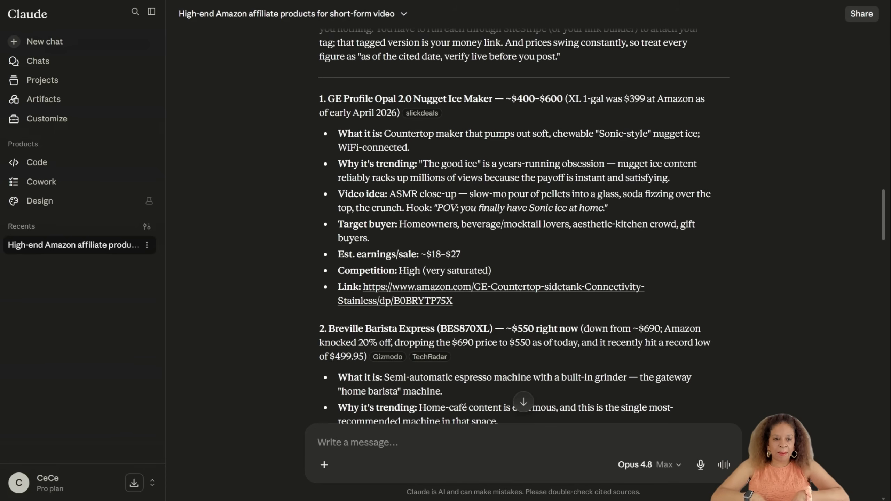
# Review the ten recommended products, examining each one's price, video idea, target buyer, estimated earnings, competition and link
pyautogui.scroll(-5, 524, 224)
pyautogui.scroll(5, 524, 224)
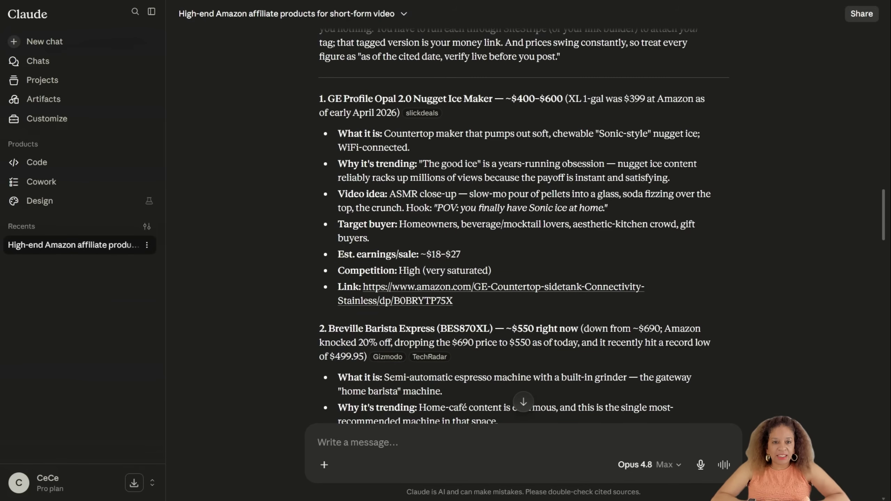
pyautogui.scroll(-12, 525, 224)
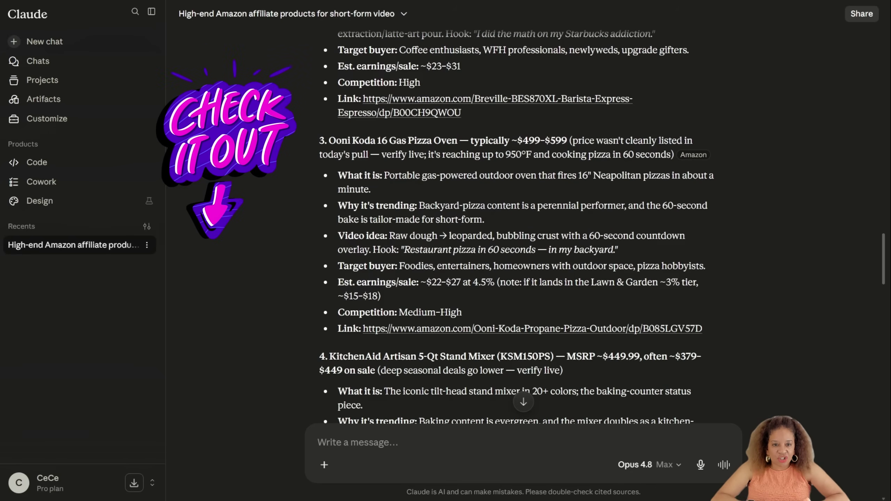
pyautogui.scroll(-12, 525, 225)
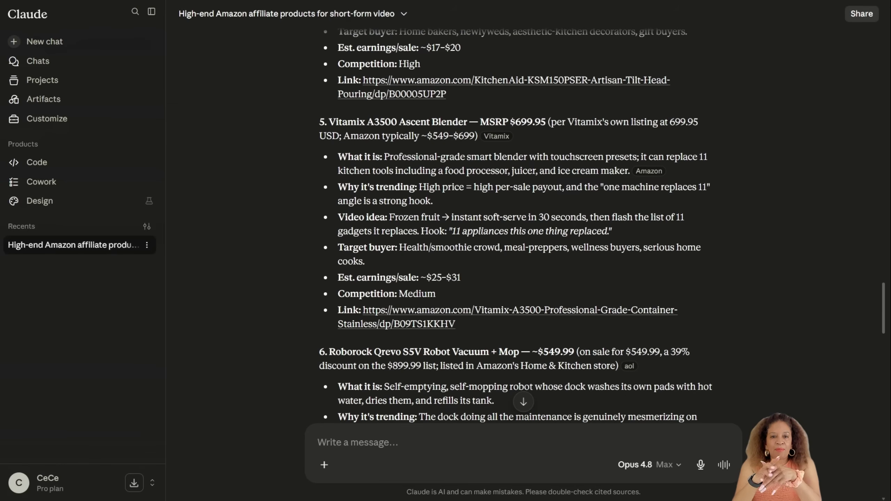
pyautogui.scroll(-13, 525, 225)
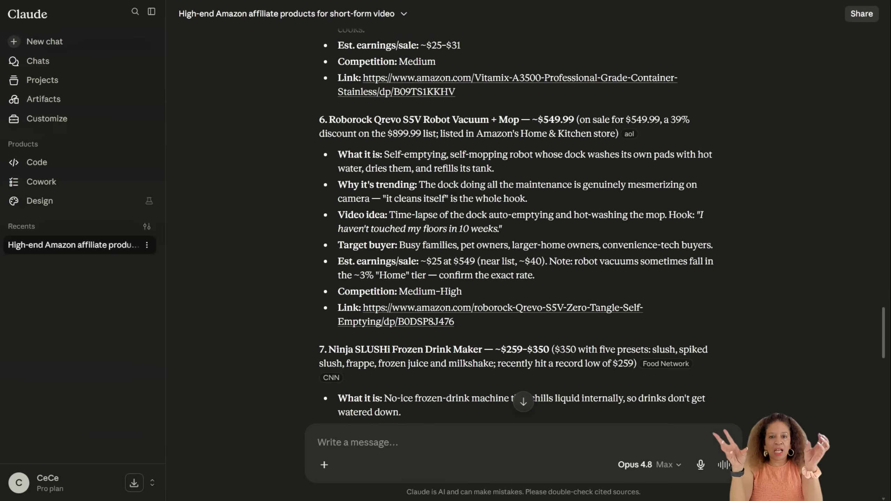
pyautogui.scroll(-6, 525, 224)
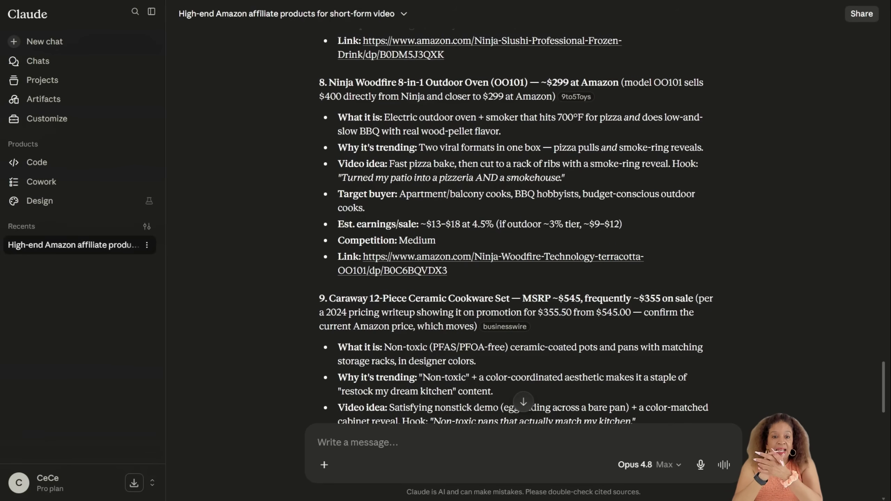
pyautogui.scroll(-6, 525, 225)
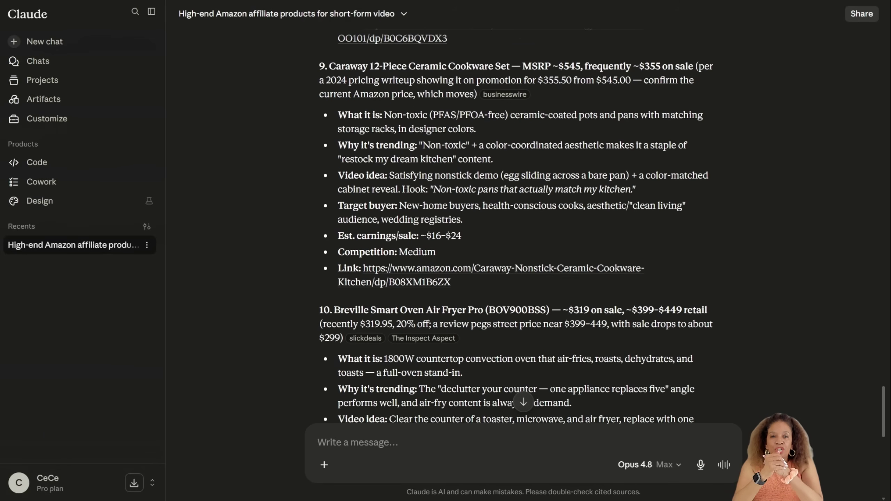
pyautogui.scroll(-5, 524, 224)
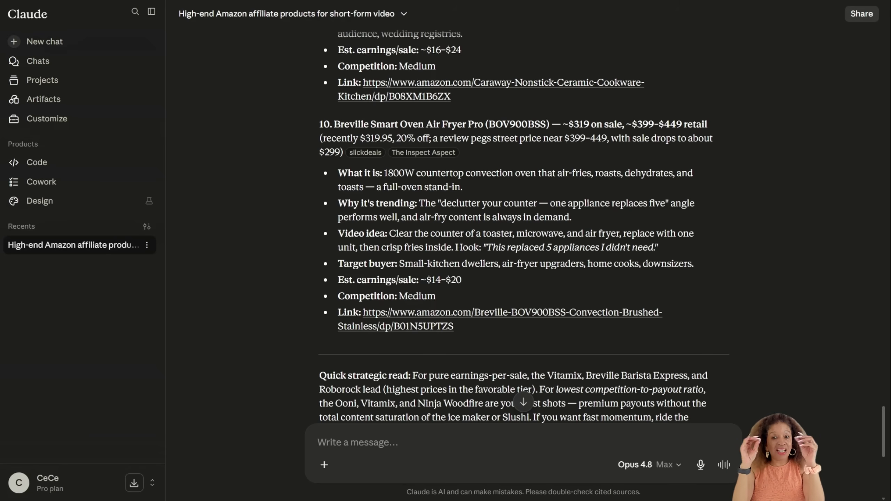
# Open the Amazon listing for the Breville Smart Oven Air Fryer Pro and view its product photos
pyautogui.click(512, 313)
pyautogui.click(530, 307)
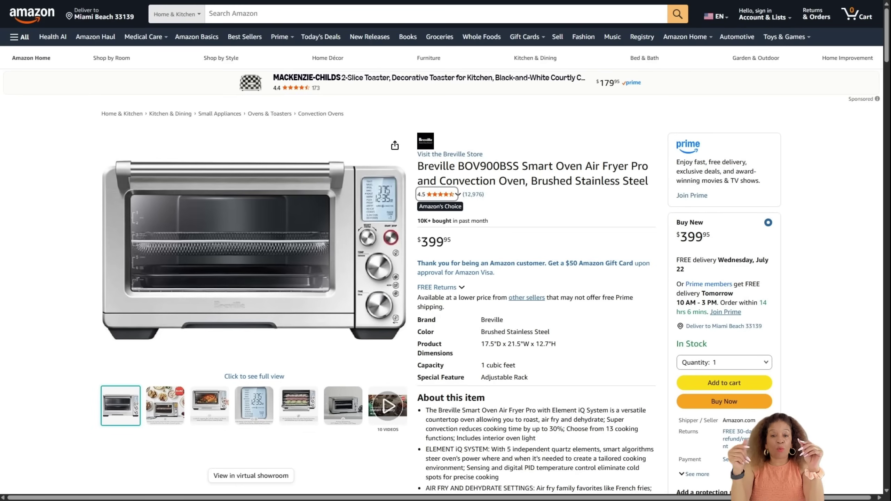
pyautogui.moveTo(165, 406)
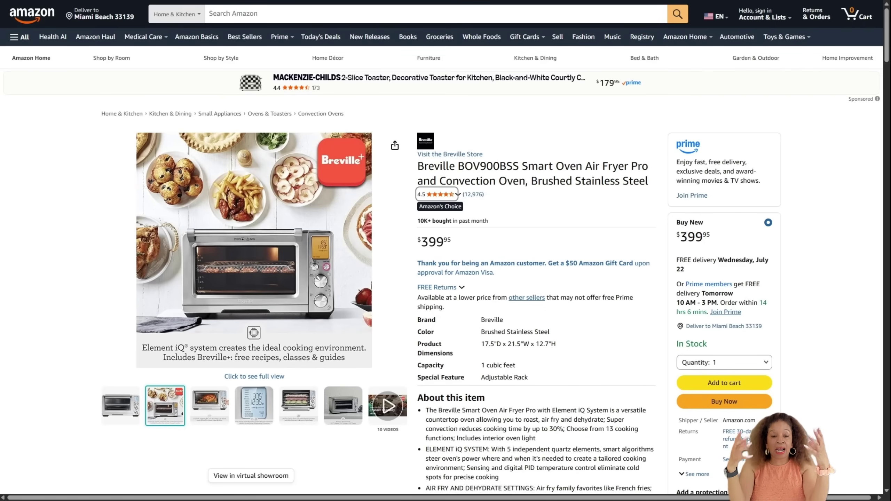
pyautogui.moveTo(210, 406)
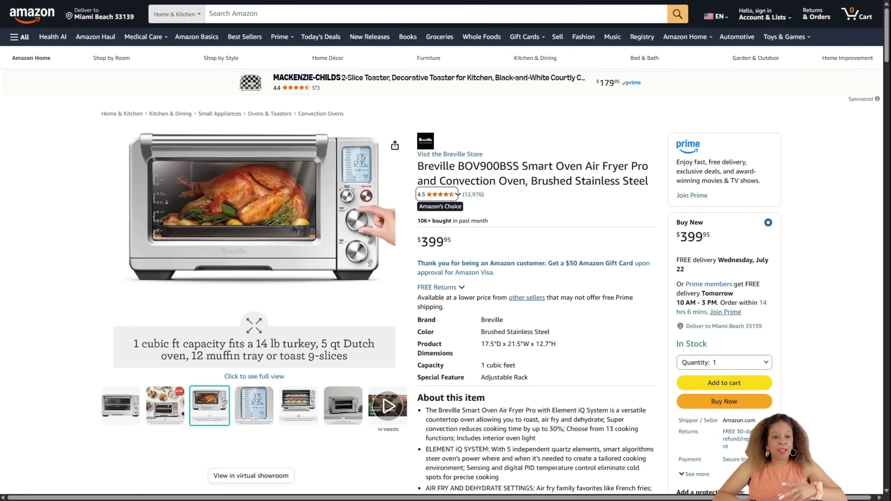
pyautogui.moveTo(254, 406)
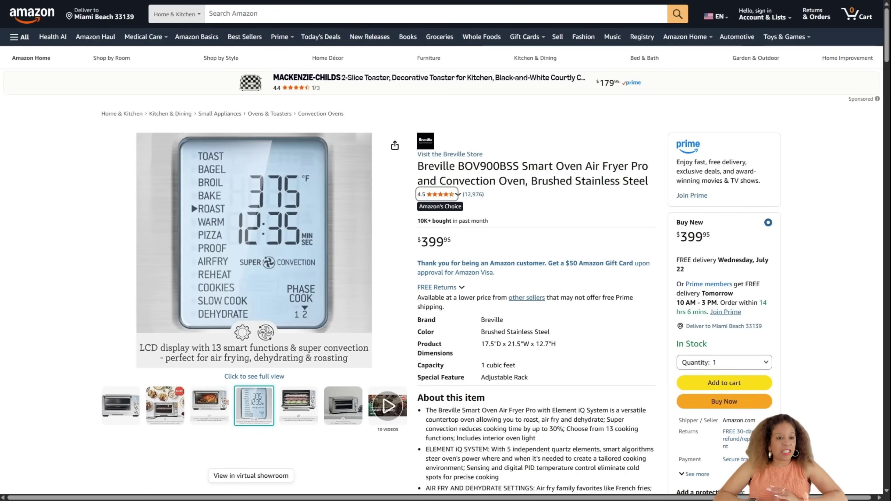
pyautogui.moveTo(299, 406)
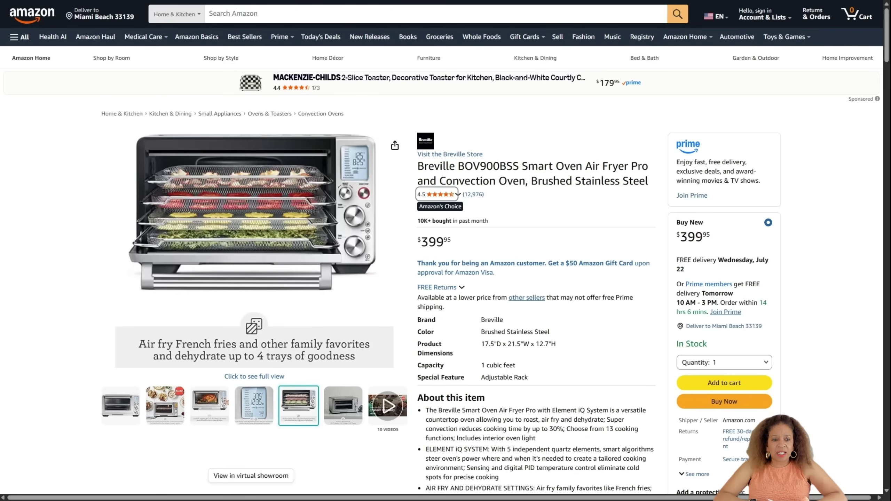
pyautogui.moveTo(343, 406)
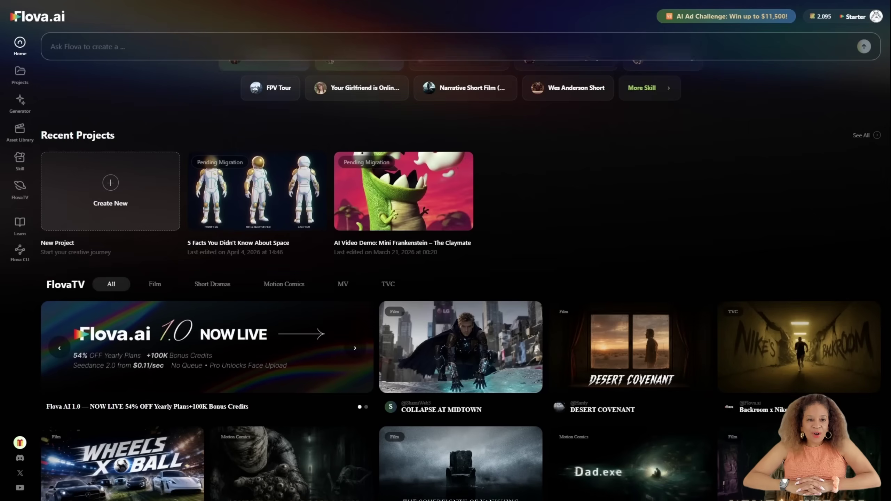
# Switch to Flova.ai and browse the FlovaTV gallery of sample videos, returning to the prompt area
pyautogui.scroll(-5, 456, 246)
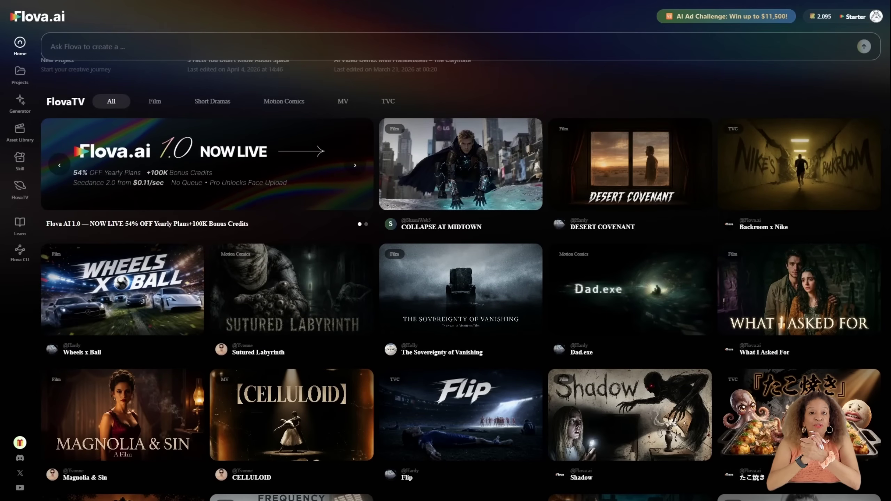
pyautogui.scroll(-3, 456, 267)
pyautogui.scroll(-4, 456, 266)
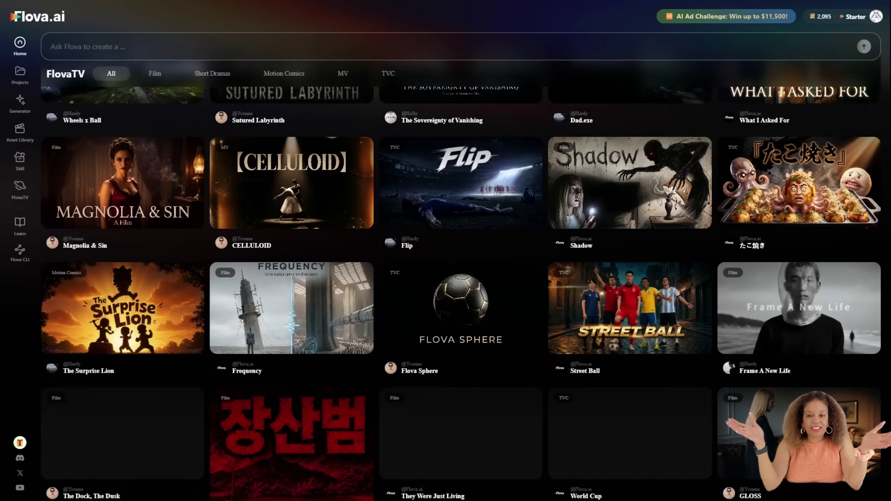
pyautogui.scroll(-7, 628, 246)
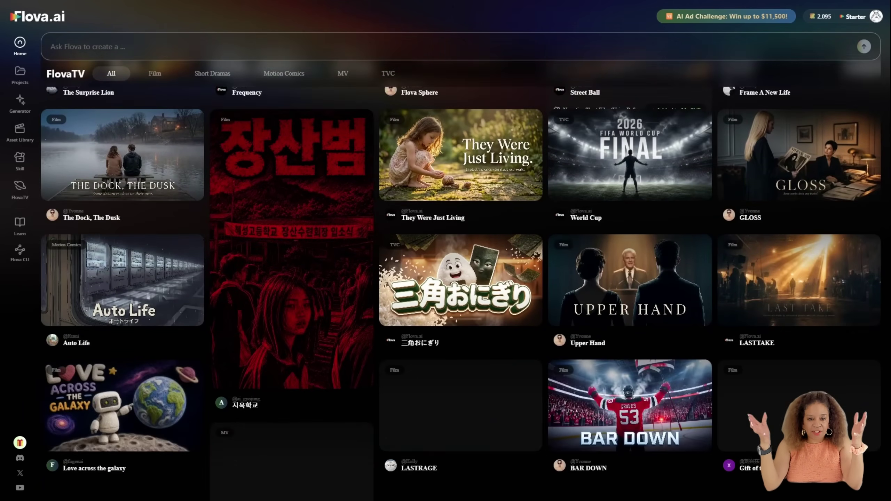
pyautogui.scroll(-8, 456, 274)
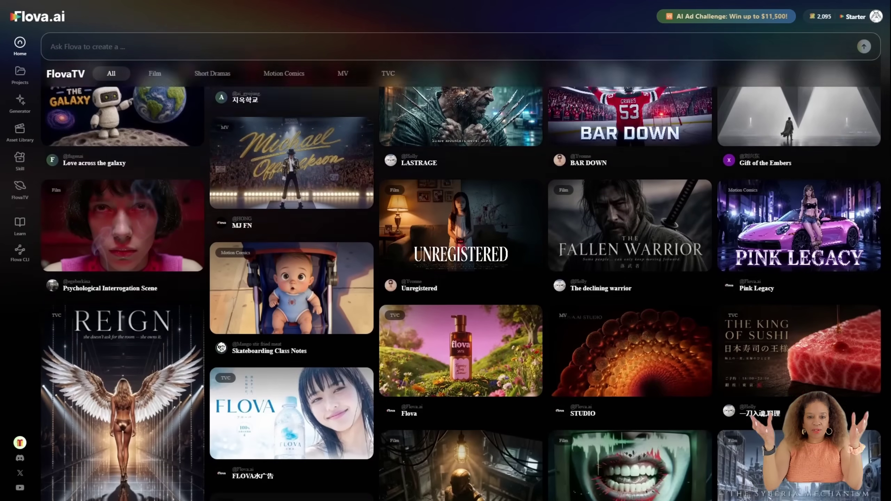
pyautogui.scroll(-10, 456, 274)
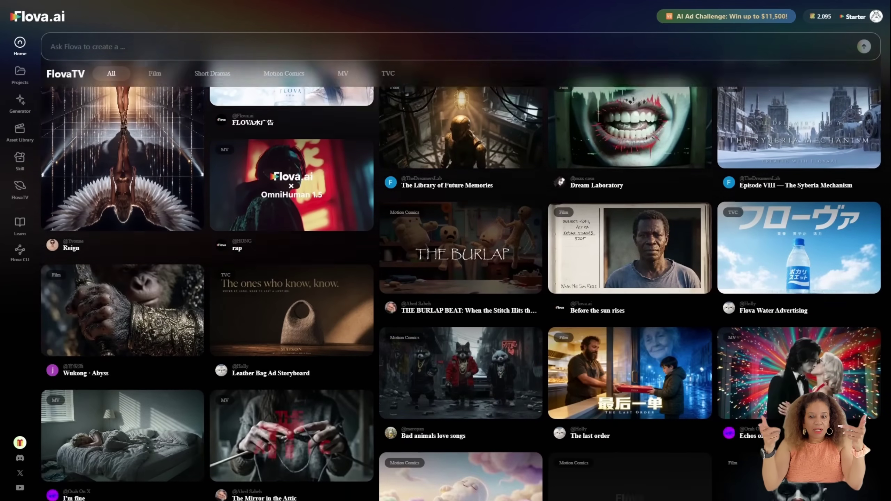
pyautogui.scroll(15, 456, 274)
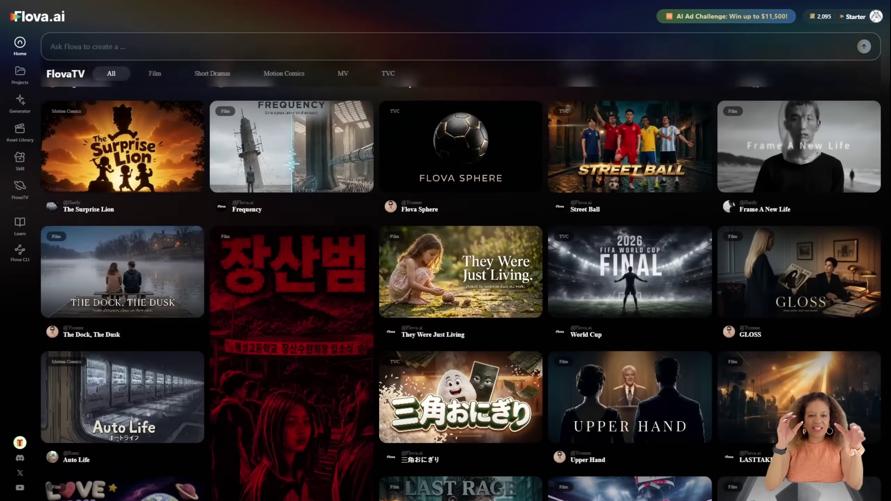
pyautogui.scroll(15, 456, 274)
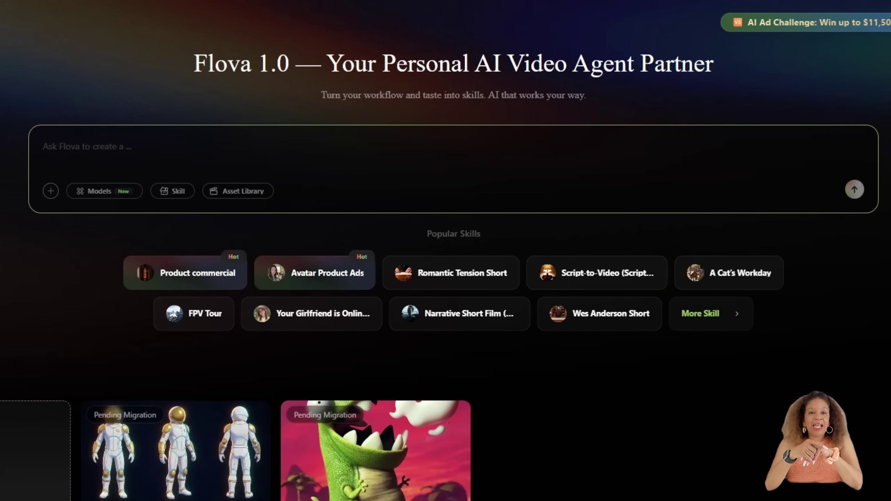
# Attach the product image airfryer.jpg to the new video prompt
pyautogui.click(51, 191)
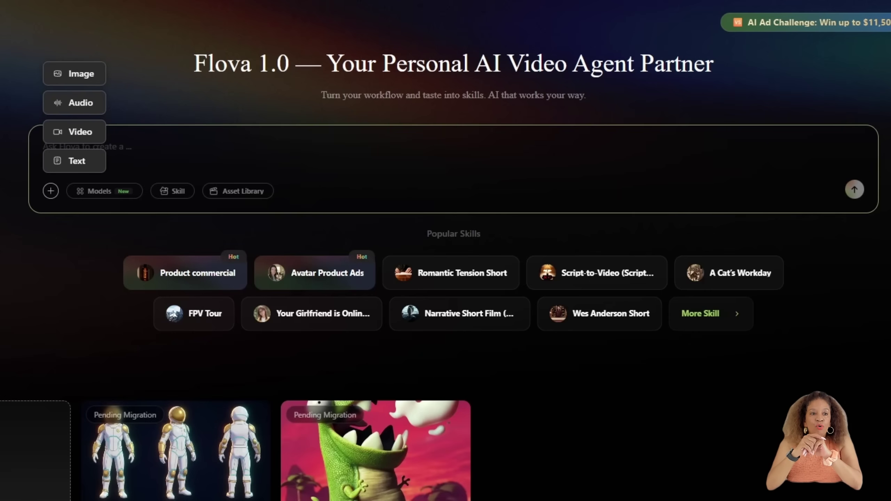
pyautogui.moveTo(77, 74)
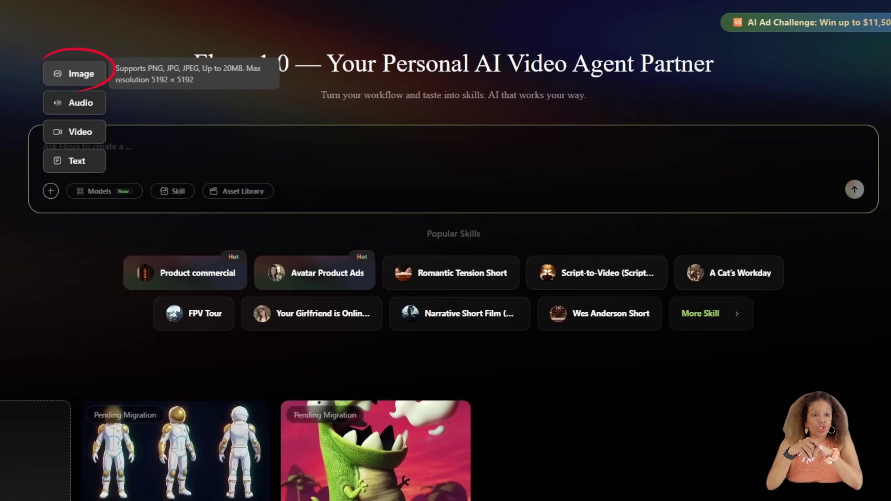
pyautogui.click(78, 74)
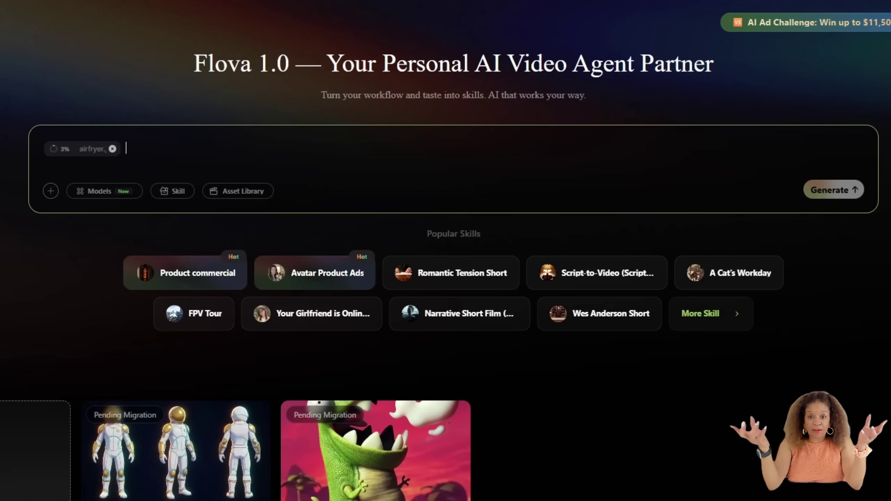
# Request one continuous 15-second vertical UGC-style affiliate ad for the air fryer, specifying Seedance 2.0 for video and ElevenLabs for narration
pyautogui.write('Create one continuous 15-second vertical UGC-style affiliate ad for this air fryer.')
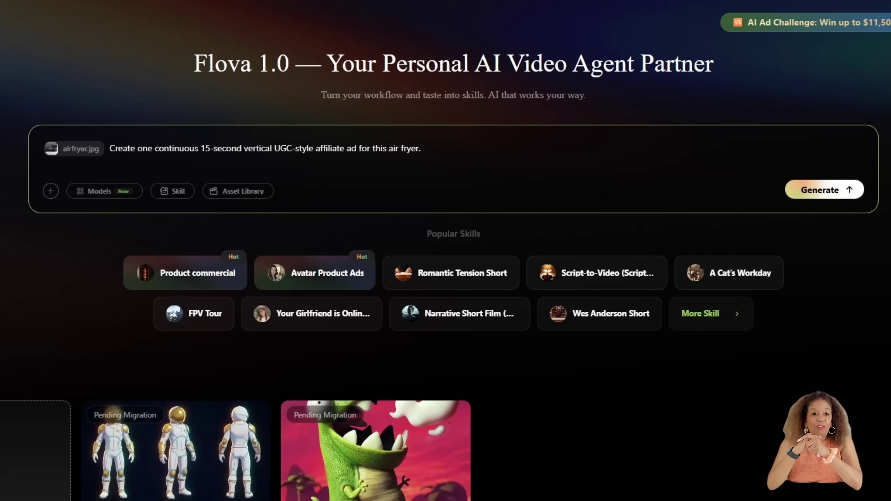
pyautogui.click(104, 191)
pyautogui.click(178, 220)
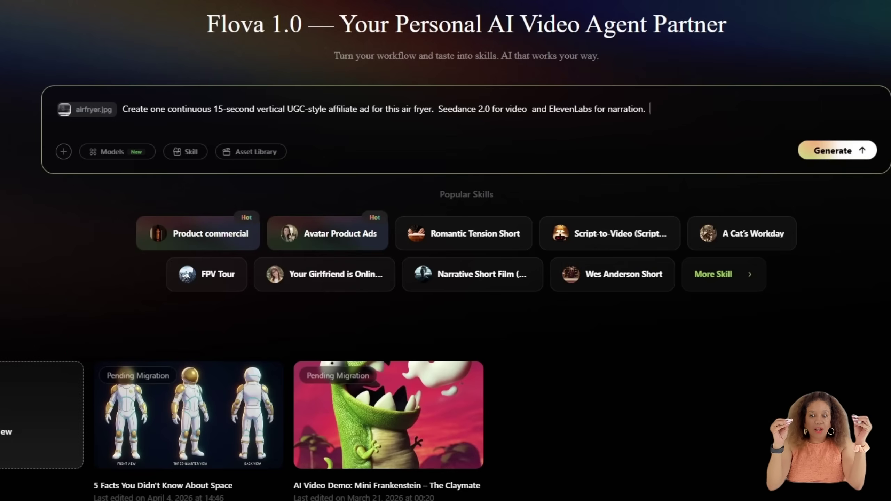
# Complete the prompt with a problem-and-solution story, 4–5 connected moments and a brief before generating, submit it and review the proposed ad plan
pyautogui.write('Use a problem-and-solution story that highlights the customer’s main pain point, demonstrates how the product solves it, and ends with a compelling CTA.  Use 4–5 smoothly connected moments, realistic kitchen visuals, cinematic food shots, natural camera movement, and a consistent product appearance.  Before generating, briefly provide:  • Customer pain point • Hook • Problem-and-solution story • Narration • On-screen text • CTA  Make the final video natural, relatable, realistic, and optimized for TikTok and YouTube Shorts.')
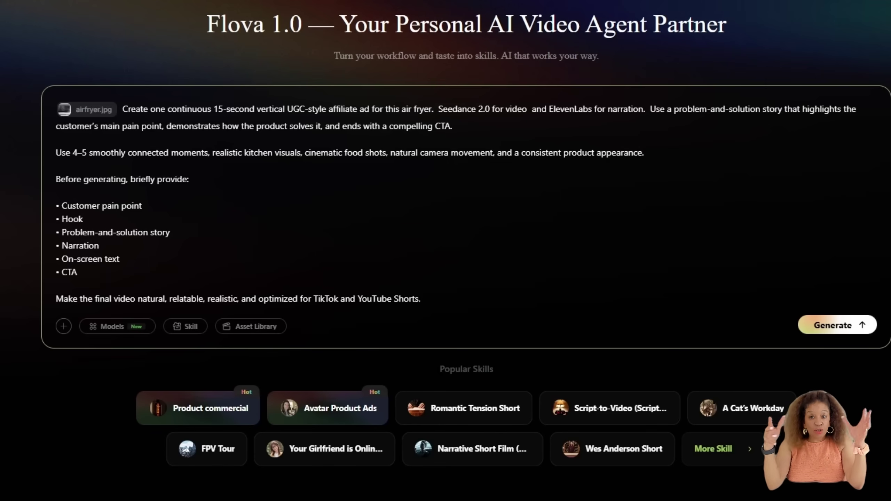
pyautogui.click(837, 325)
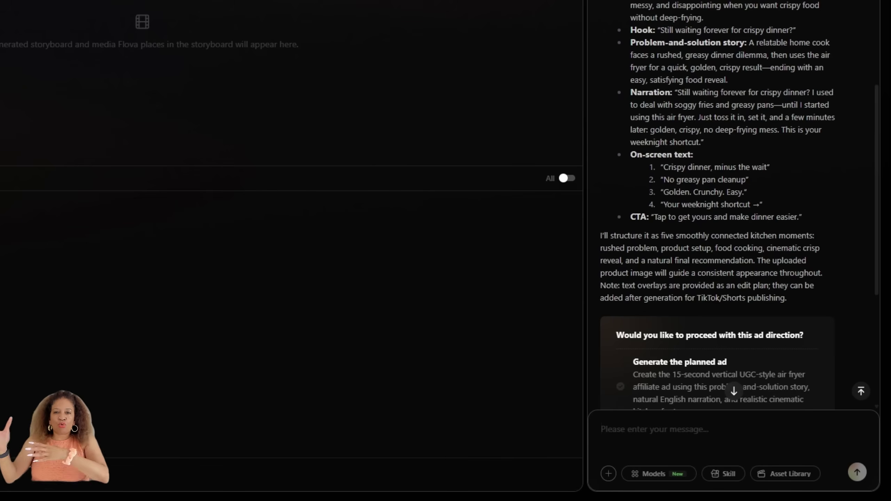
pyautogui.scroll(-7, 718, 203)
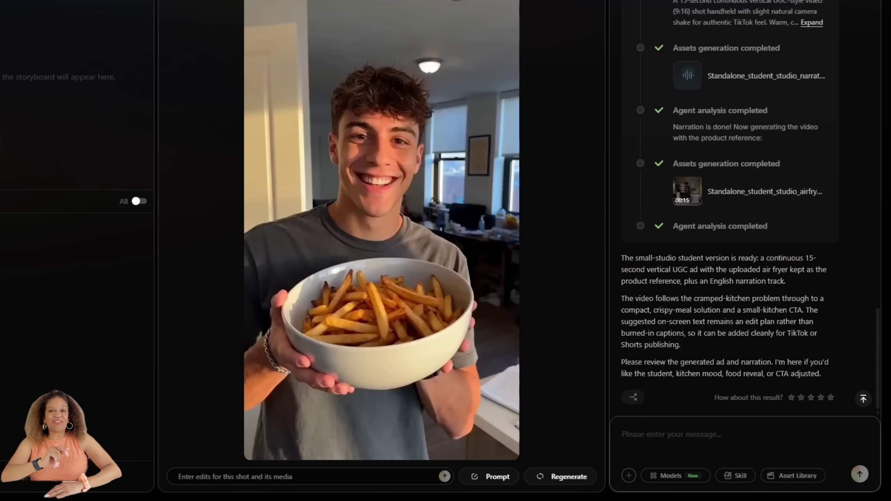
# Ask for a smaller kitchen so one airfryer plausibly replaces multiple devices, plus spoken dialogue for the student, and submit the revision
pyautogui.write('make the kitc')
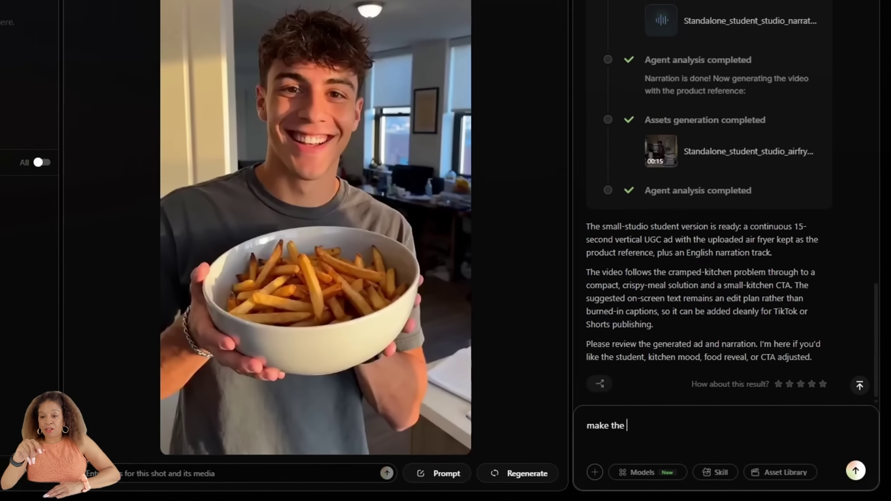
pyautogui.write('hen')
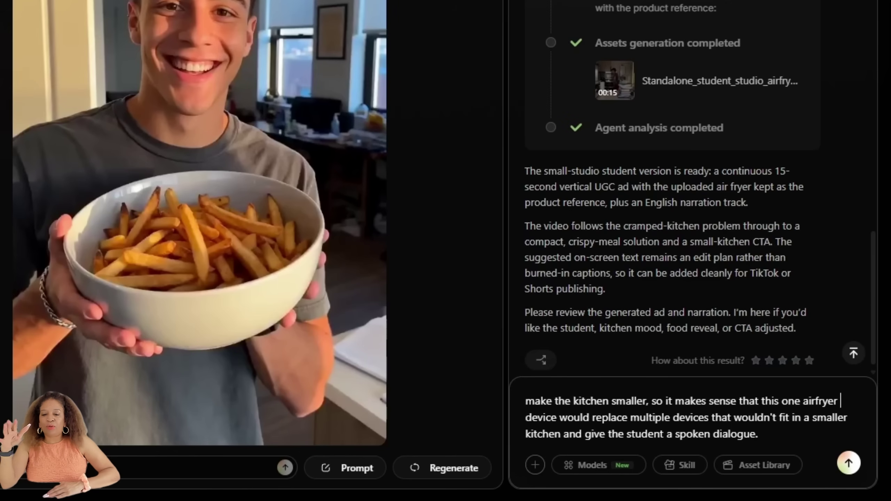
pyautogui.press('Down')
pyautogui.press('Down')
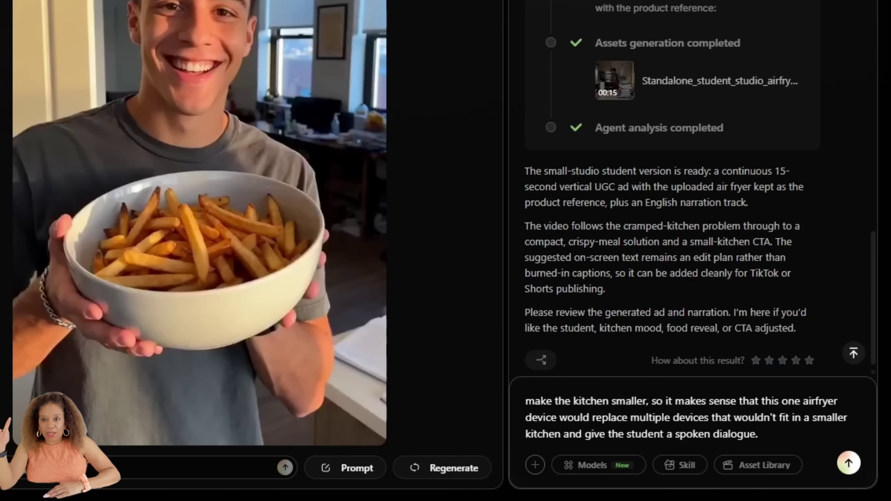
pyautogui.press('Return')
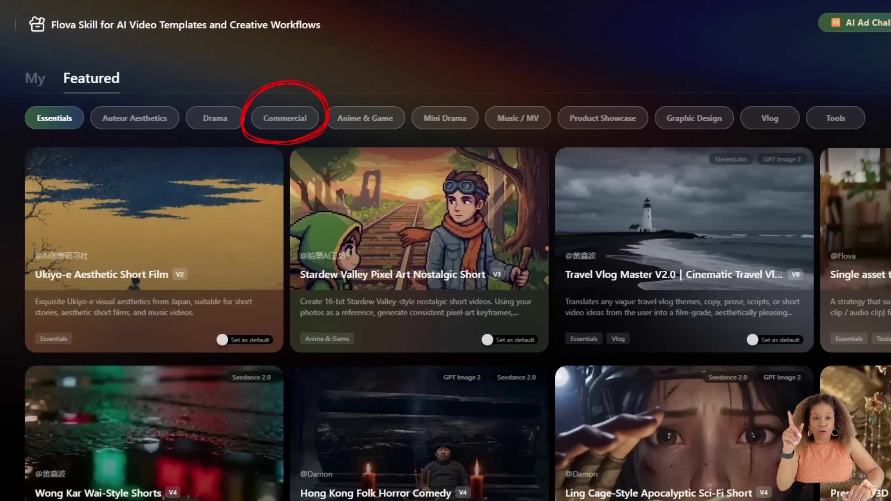
# Load the E-commerce Product Visual Suite skill from the Commercial category into a new prompt and attach the five air fryer images
pyautogui.click(285, 118)
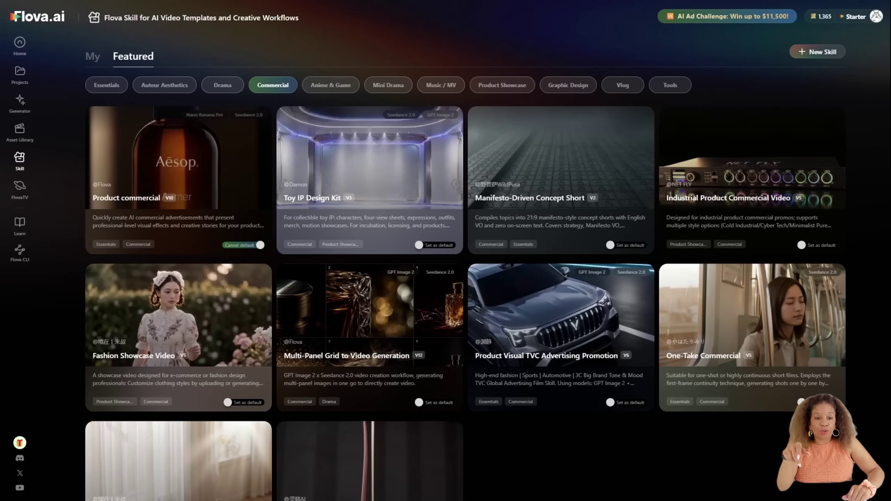
pyautogui.scroll(-3, 465, 299)
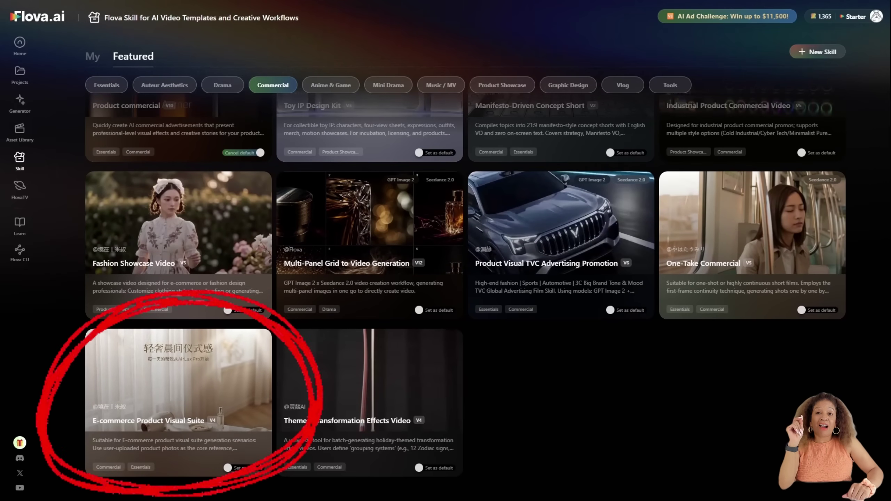
pyautogui.click(179, 393)
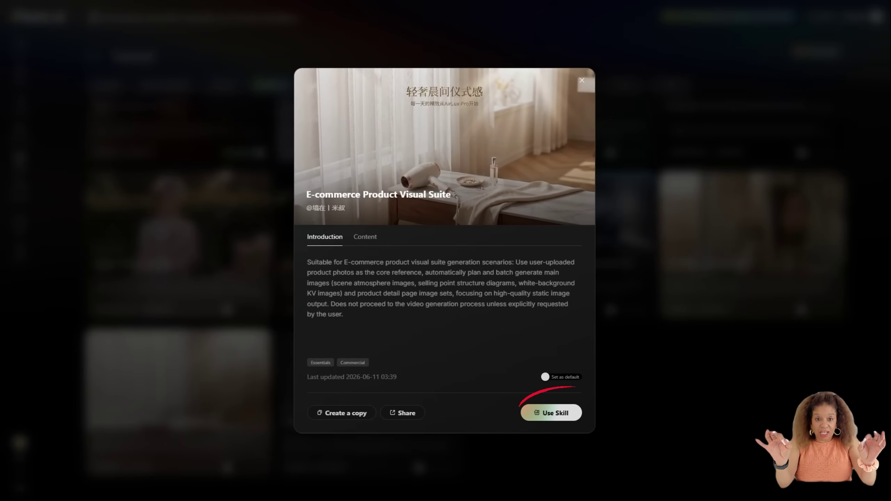
pyautogui.click(551, 413)
pyautogui.click(166, 139)
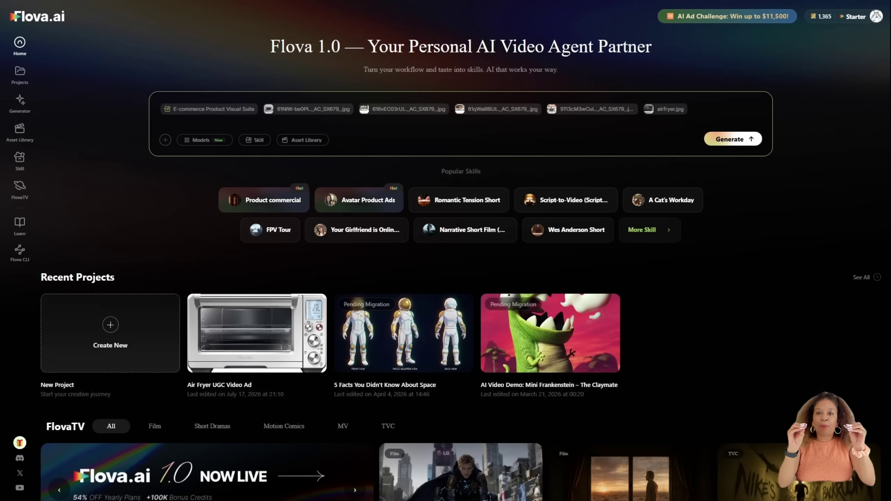
# Add the 15-second vertical 9:16 Breville ad prompt with five 3-second storyboard segments, narration, verified features only, and a draft for approval
pyautogui.hotkey('ctrl', 'v')
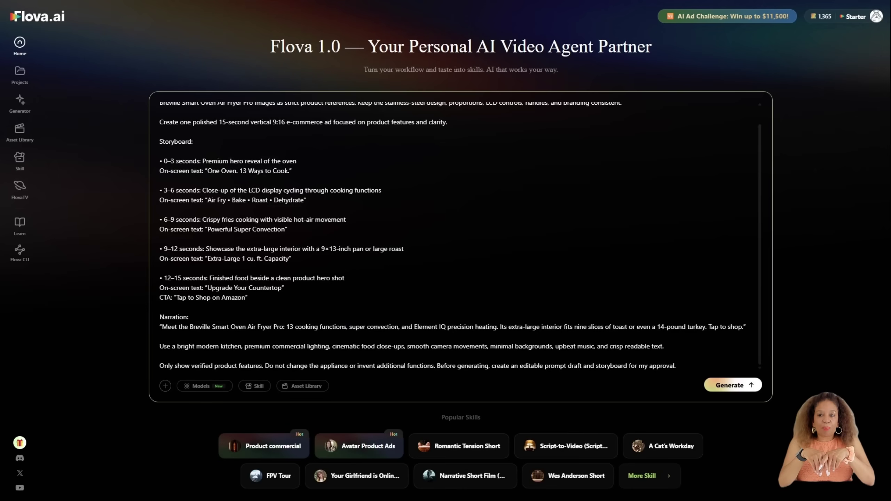
pyautogui.scroll(1, 460, 238)
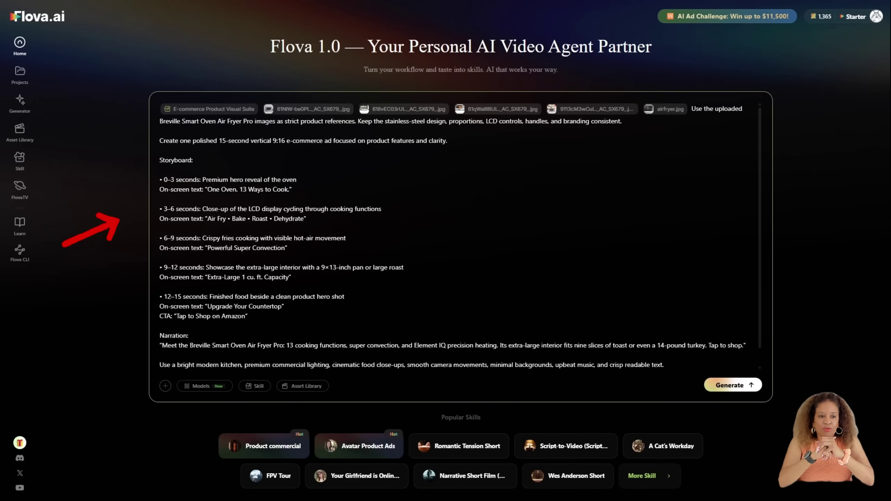
pyautogui.write('Only show verified product features. Do not change the appliance or invent additional functions. Before generating, create an editable prompt draft and storyboard for my approval.')
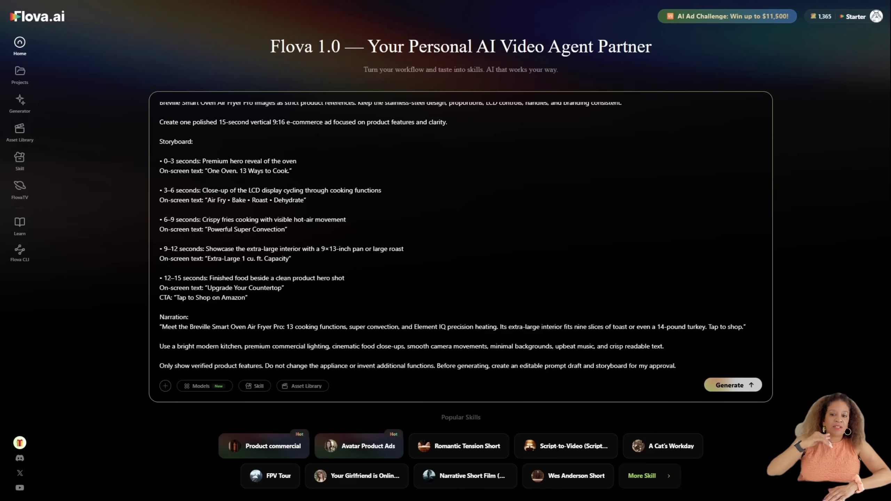
pyautogui.scroll(1, 459, 247)
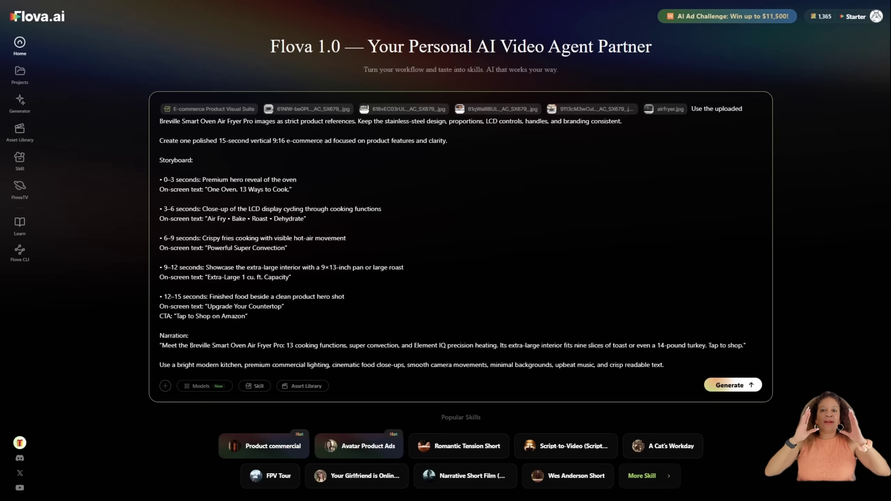
# Specify Seedance 2.0 - Fast for video after the prompt's product-reference instructions and bring up the audio models
pyautogui.click(205, 385)
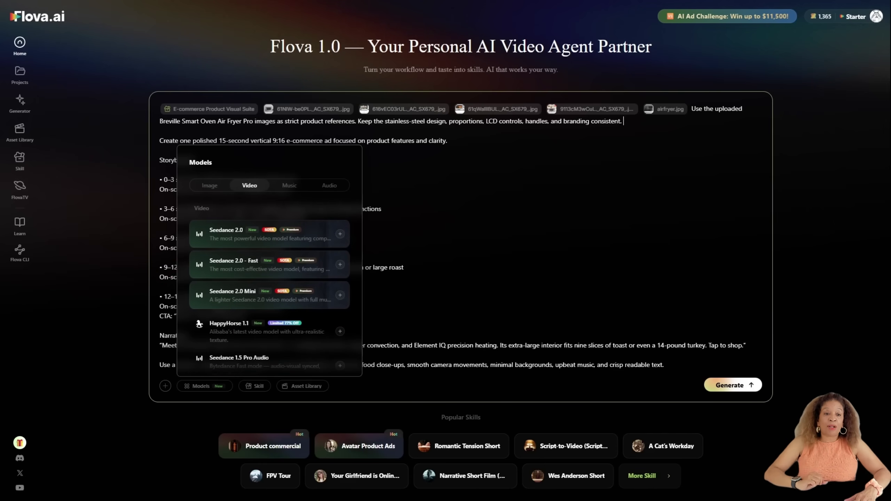
pyautogui.click(340, 265)
pyautogui.scroll(1, 458, 247)
pyautogui.write('and')
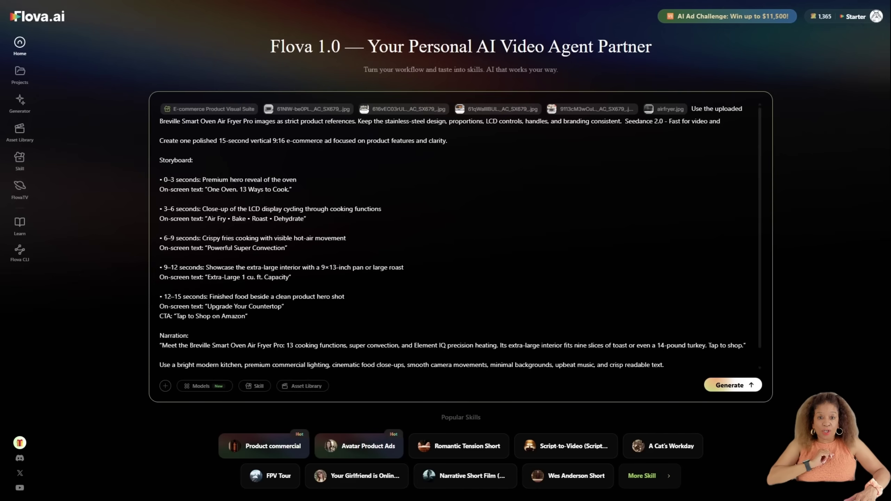
pyautogui.click(205, 386)
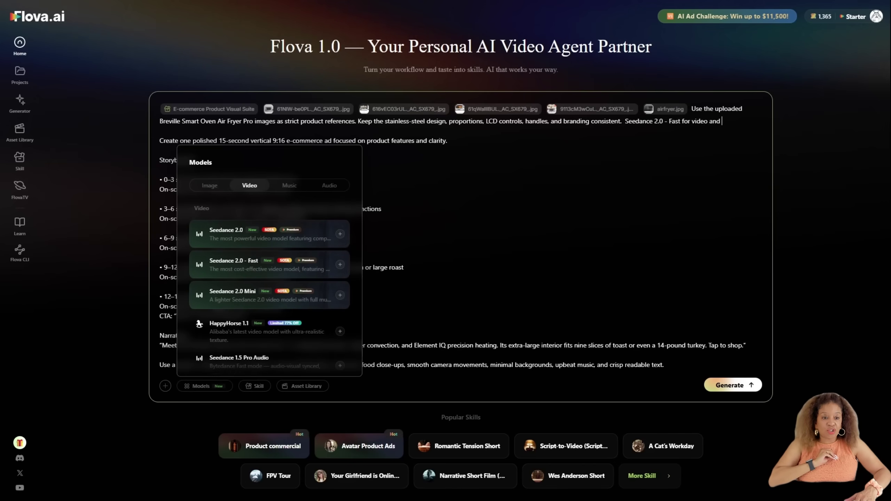
pyautogui.click(329, 185)
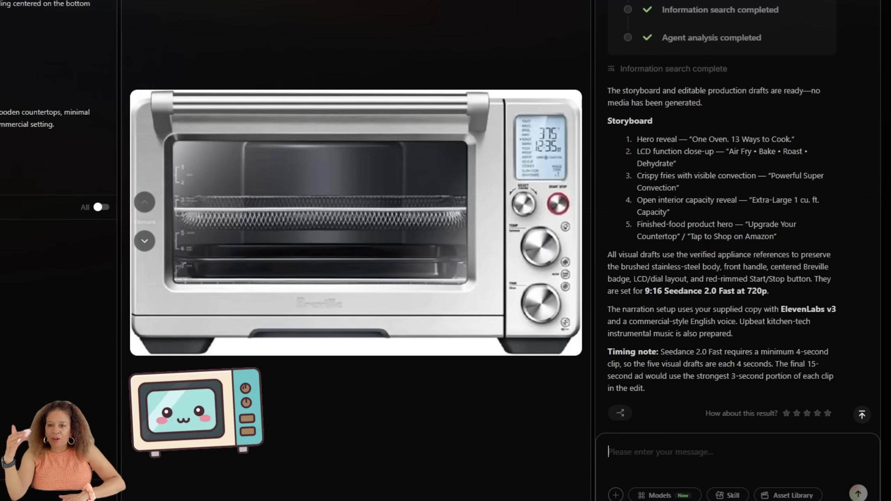
# Approve the storyboard by sending "This is perfect, you can start generating the video now."
pyautogui.write('This is perfect, you csan start gerating the video now.')
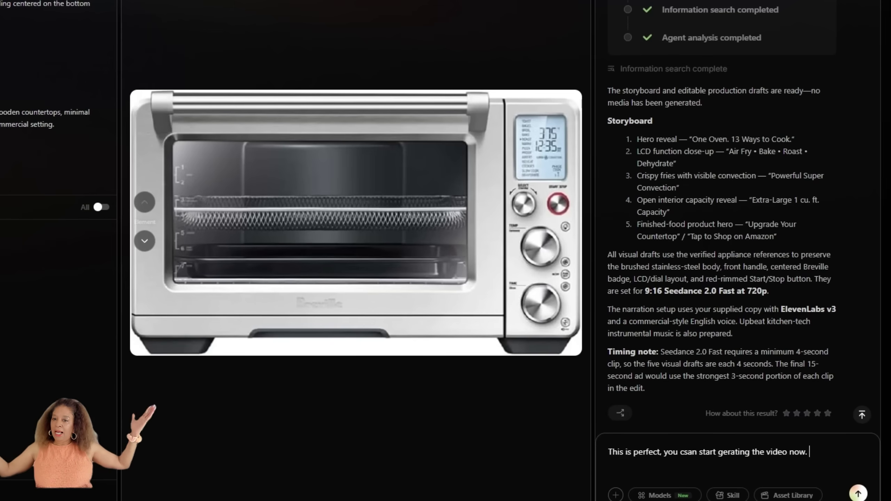
pyautogui.press('Left')
pyautogui.press('Left')
pyautogui.press('Left')
pyautogui.press('Left')
pyautogui.press('Left')
pyautogui.press('Left')
pyautogui.press('Left')
pyautogui.press('Left')
pyautogui.press('Left')
pyautogui.press('Left')
pyautogui.press('Left')
pyautogui.press('Left')
pyautogui.press('Left')
pyautogui.press('Left')
pyautogui.press('Left')
pyautogui.press('Left')
pyautogui.press('Left')
pyautogui.press('Left')
pyautogui.press('Left')
pyautogui.press('Left')
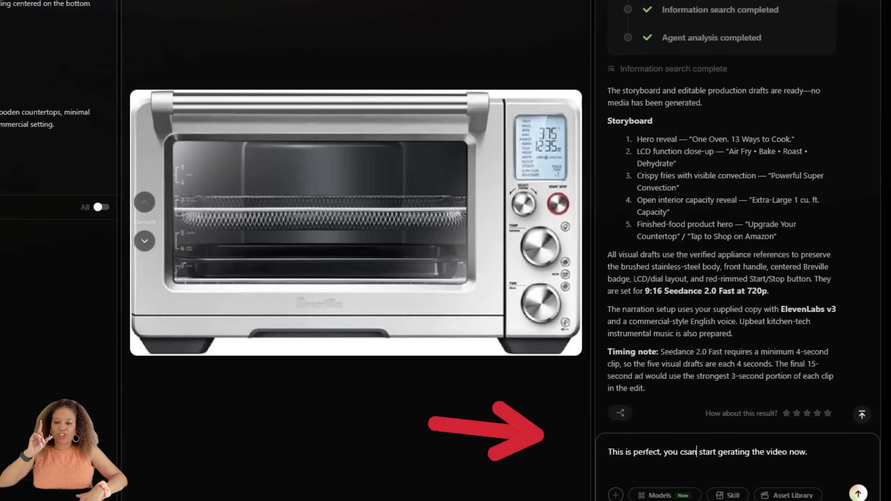
pyautogui.press('BackSpace')
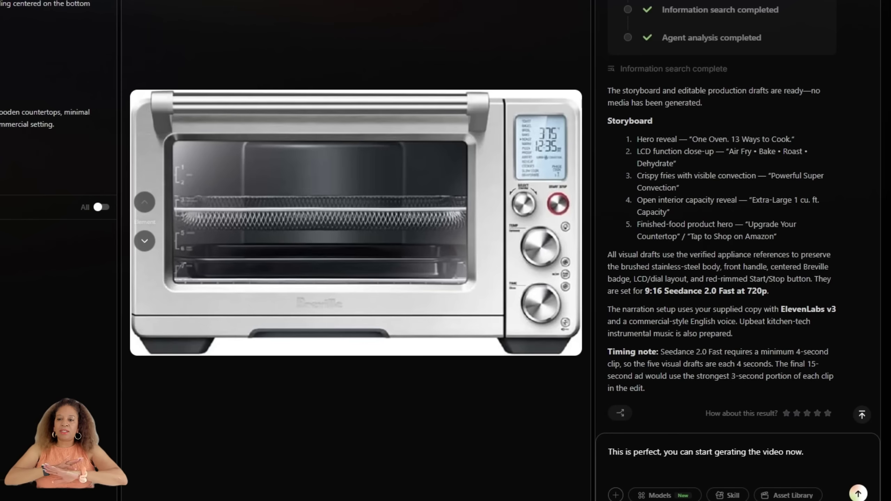
pyautogui.press('Left')
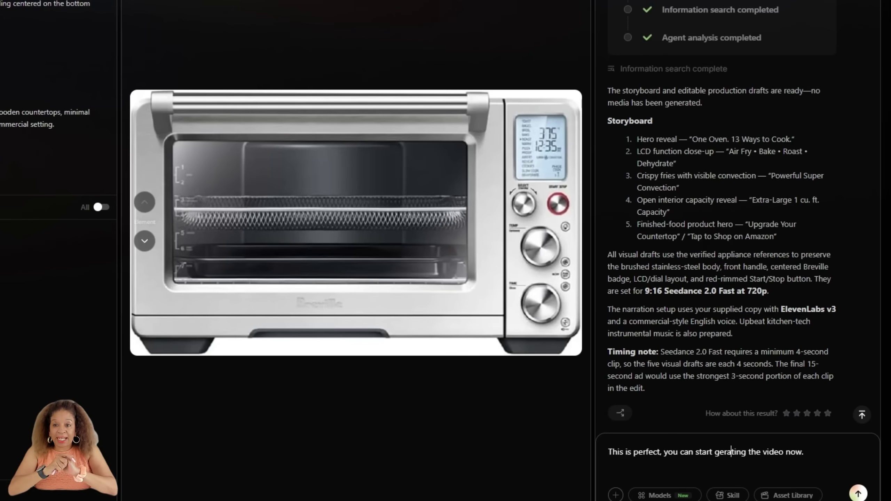
pyautogui.press('Left')
pyautogui.press('Left')
pyautogui.write('ne')
pyautogui.press('Return')
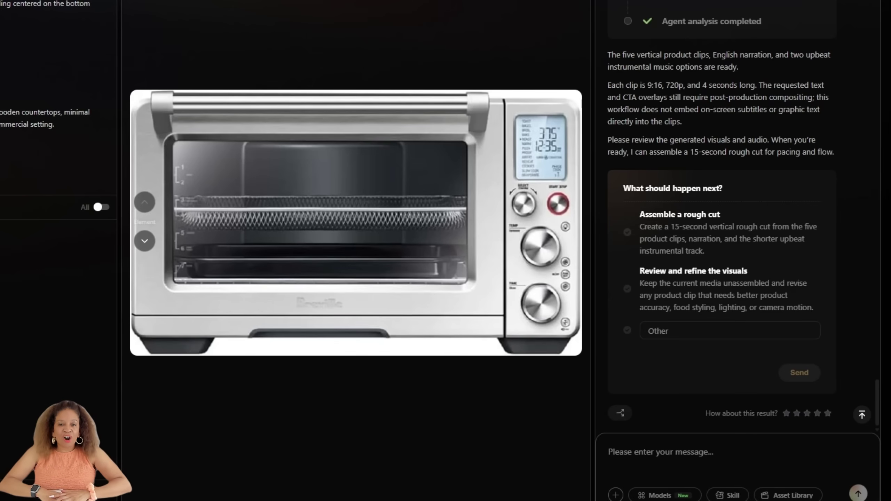
# Choose to assemble a 15-second vertical rough cut from the five product clips, narration and shorter music track
pyautogui.click(628, 232)
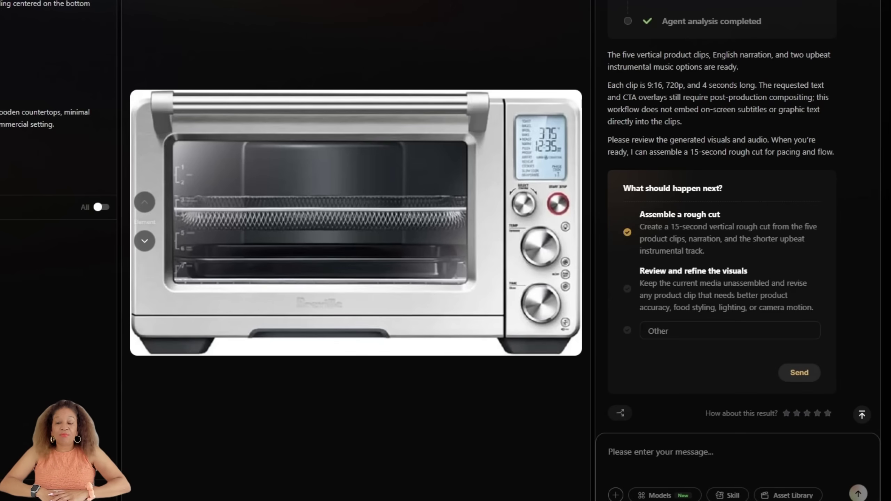
pyautogui.click(800, 373)
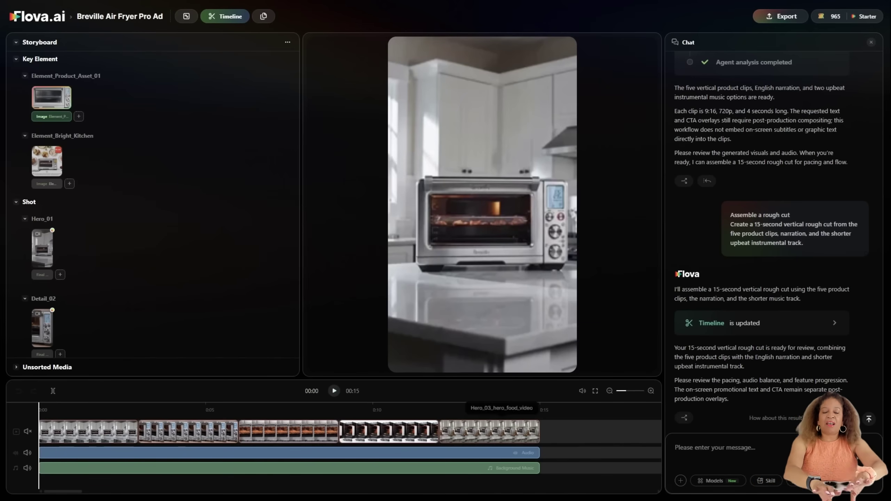
# Reorder the video clips, moving the finished-food hero clip to second place and ending with the extra-large capacity clip
pyautogui.moveTo(502, 431); pyautogui.dragTo(190, 431)
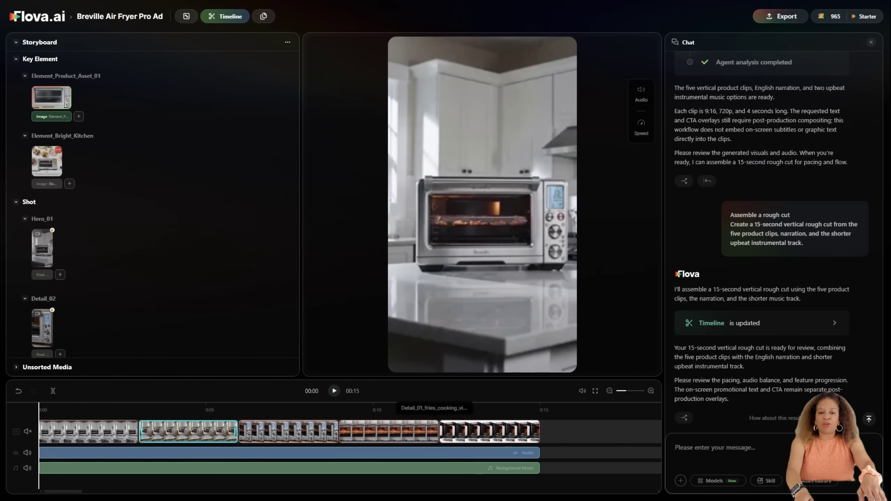
pyautogui.moveTo(434, 431)
pyautogui.mouseDown()
pyautogui.moveTo(322, 435)
pyautogui.moveTo(582, 437)
pyautogui.mouseUp()
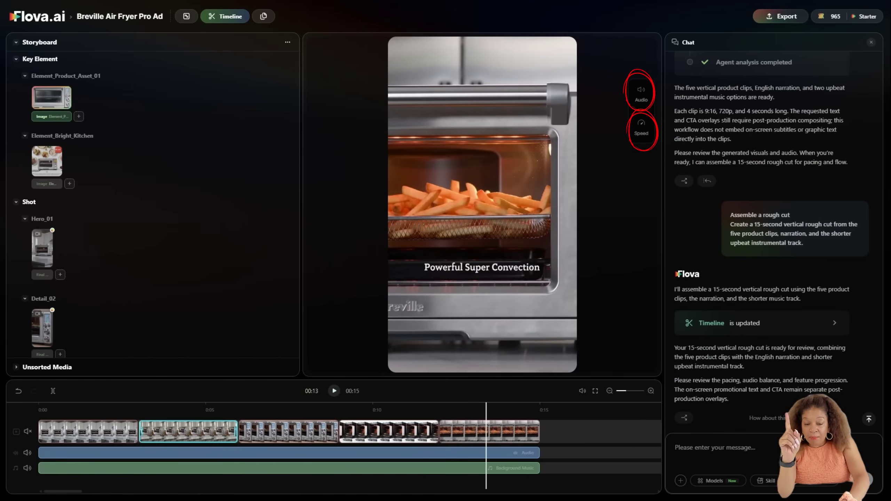
pyautogui.moveTo(368, 431); pyautogui.dragTo(519, 435)
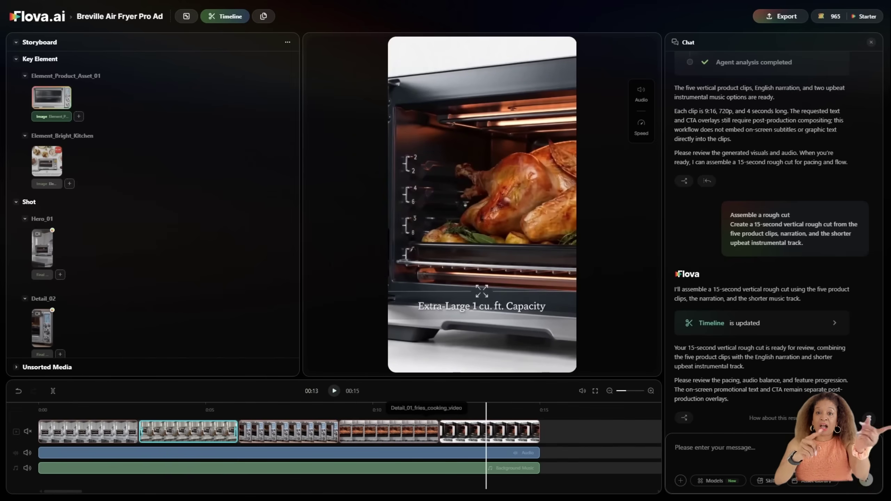
pyautogui.moveTo(453, 432); pyautogui.dragTo(321, 432)
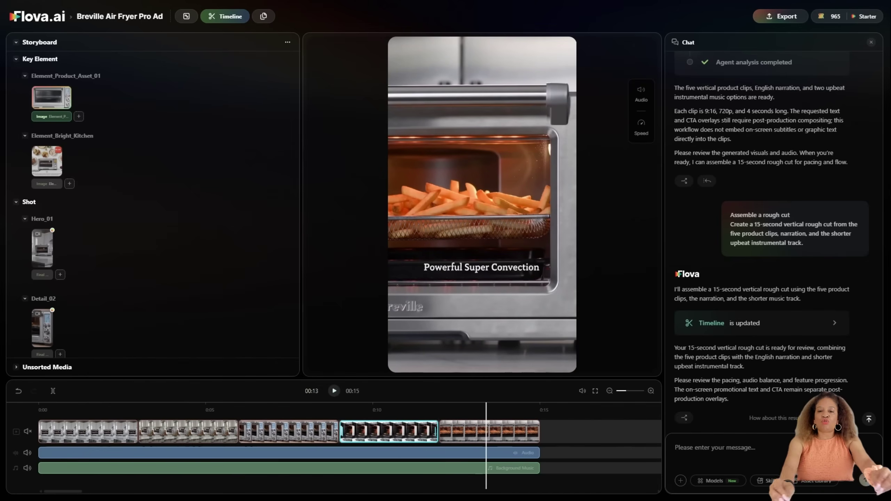
pyautogui.moveTo(486, 409); pyautogui.dragTo(500, 438)
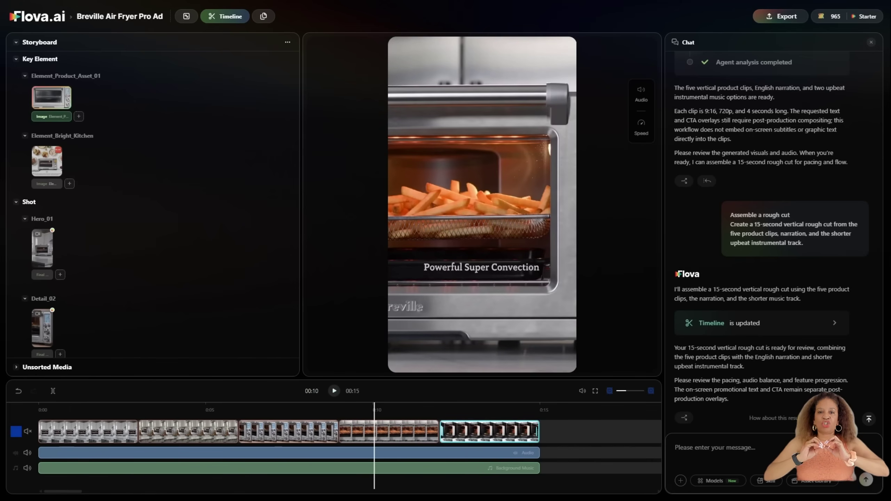
# Check frames of the reordered ad near its end and opening, and play the cut from the start
pyautogui.click(483, 410)
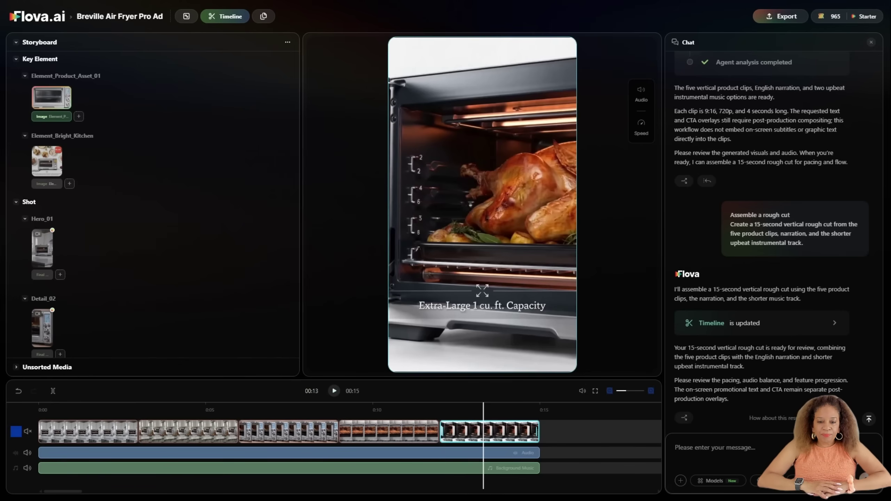
pyautogui.click(66, 410)
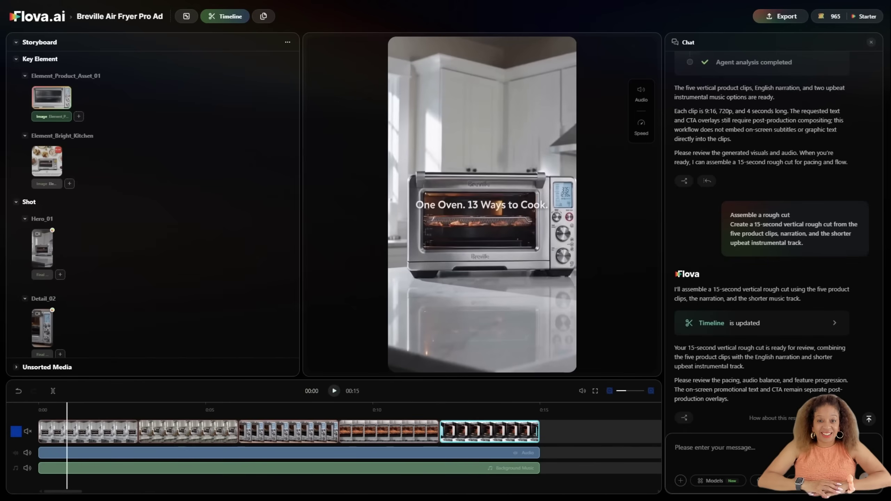
pyautogui.click(40, 410)
pyautogui.click(334, 391)
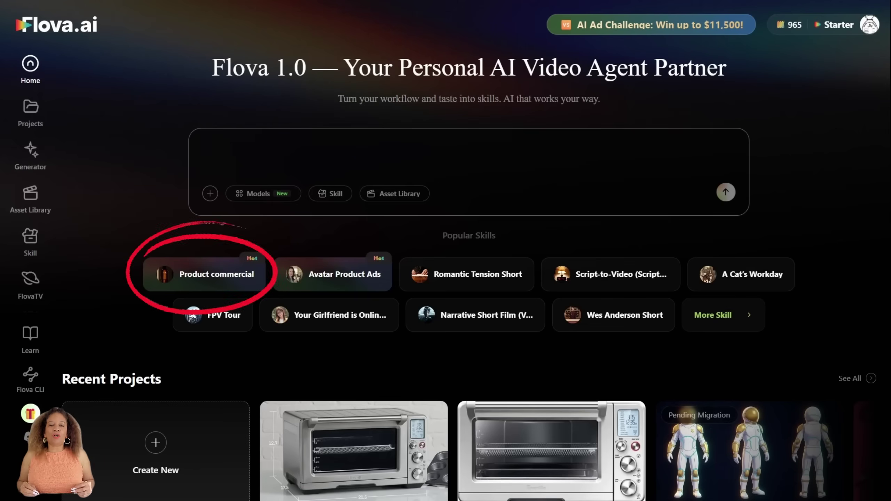
# Start a new prompt with the Product commercial skill and attach the five air fryer product images
pyautogui.moveTo(204, 275)
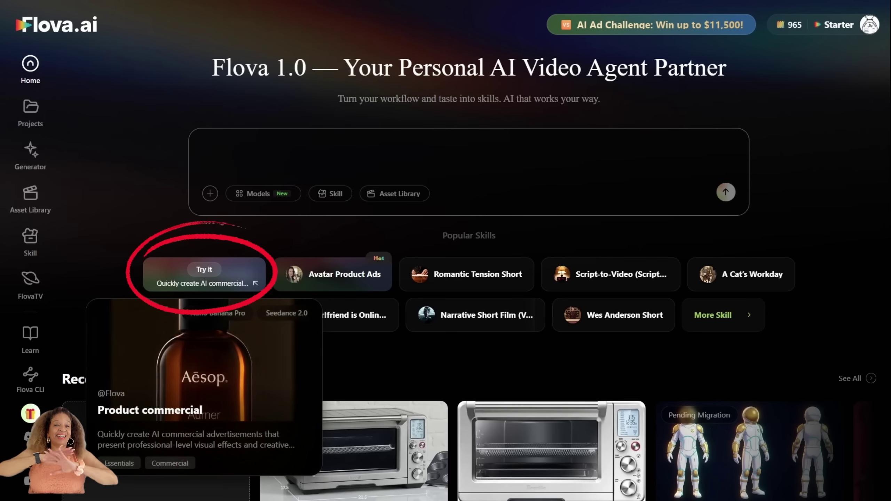
pyautogui.click(204, 269)
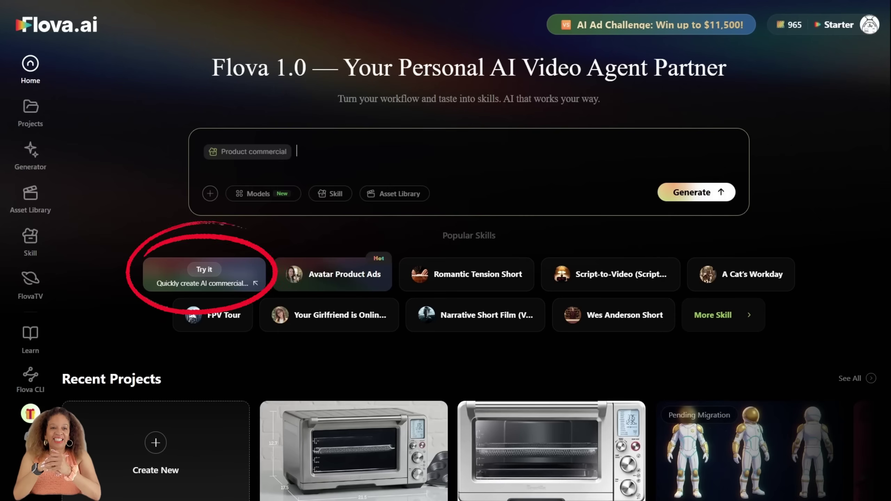
pyautogui.click(209, 194)
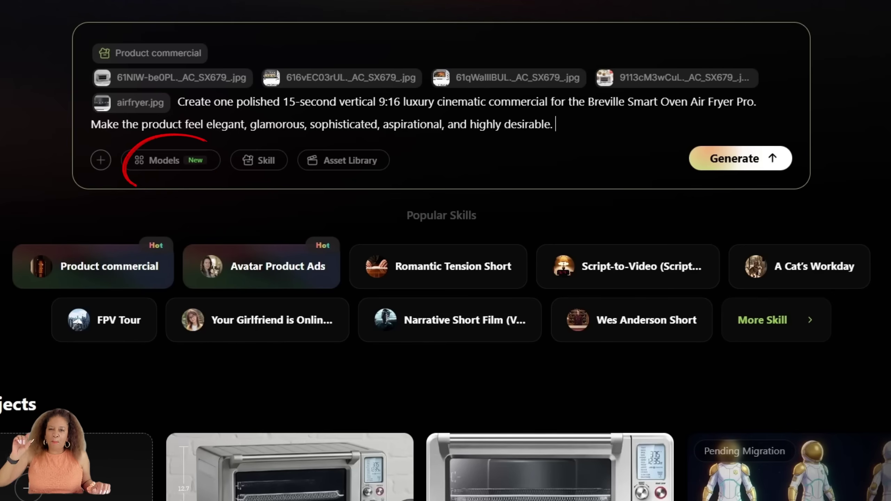
# Specify Seedance 2.0 - Fast for video in the prompt and add the full brief starting with PRODUCT REFERENCES
pyautogui.click(171, 160)
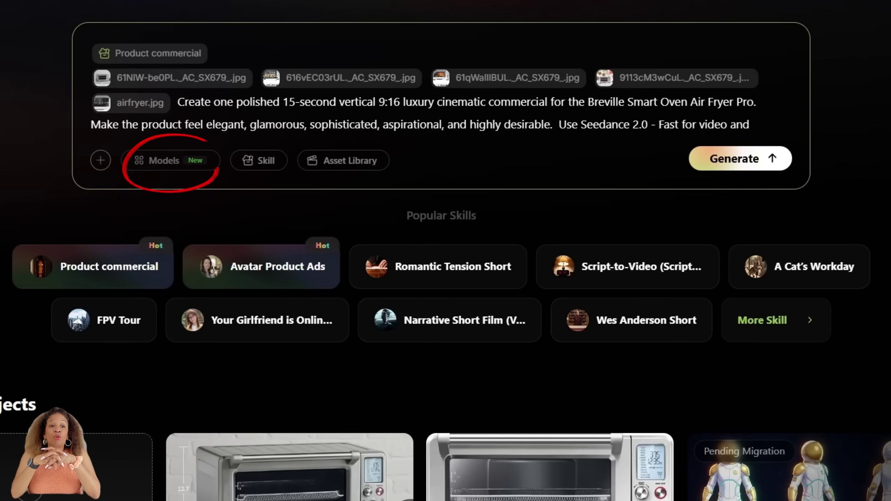
pyautogui.click(171, 161)
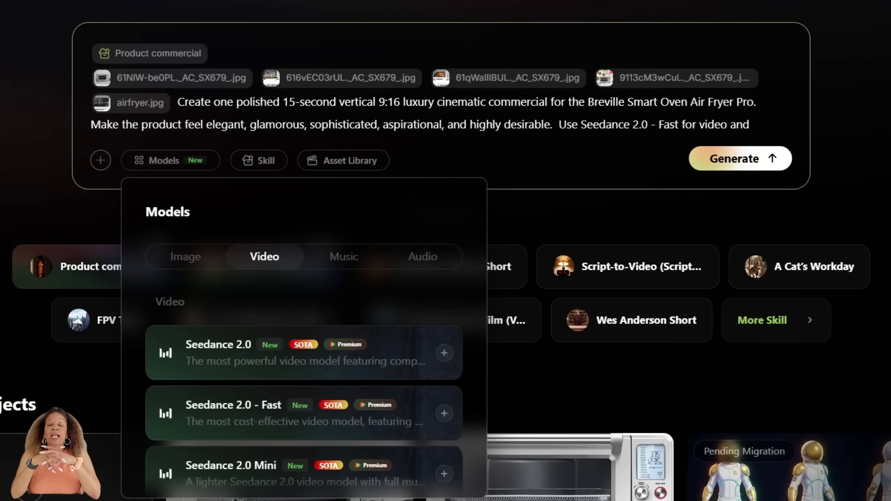
pyautogui.click(423, 257)
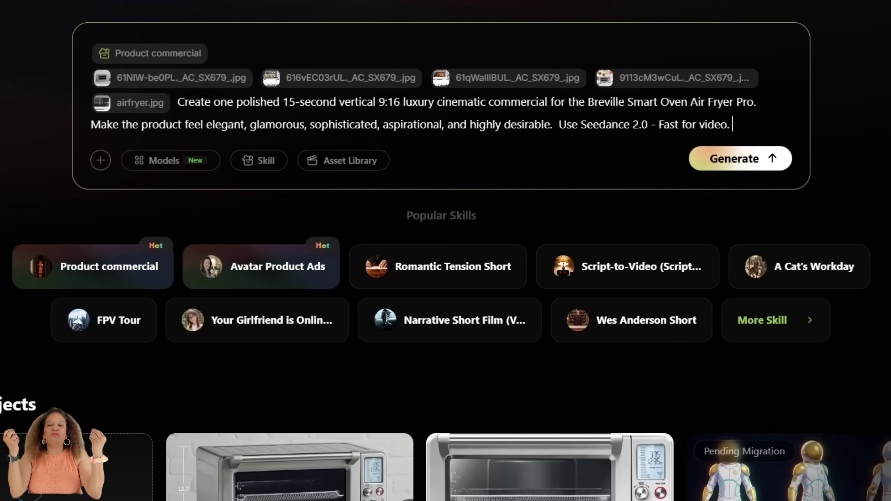
pyautogui.hotkey('ctrl', 'v')
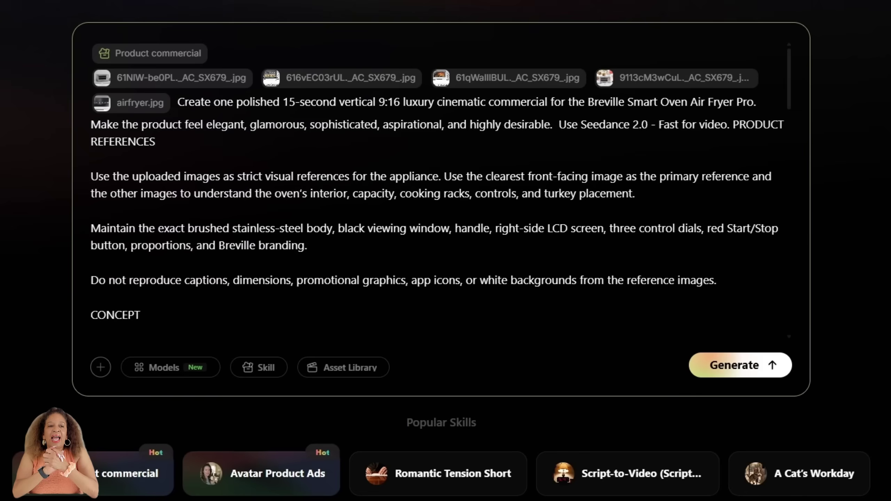
pyautogui.click(733, 125)
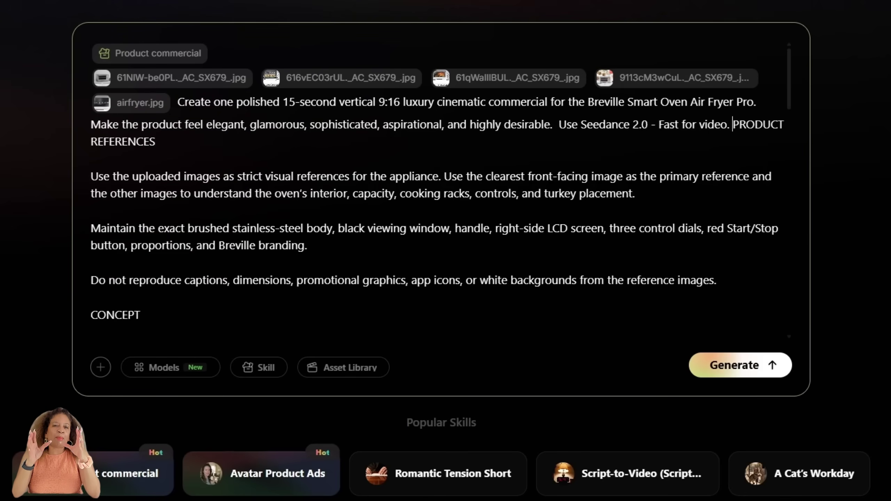
# Review the brief from concept through storyboard, narration and visual style, and generate the luxury commercial project
pyautogui.scroll(-4, 441, 191)
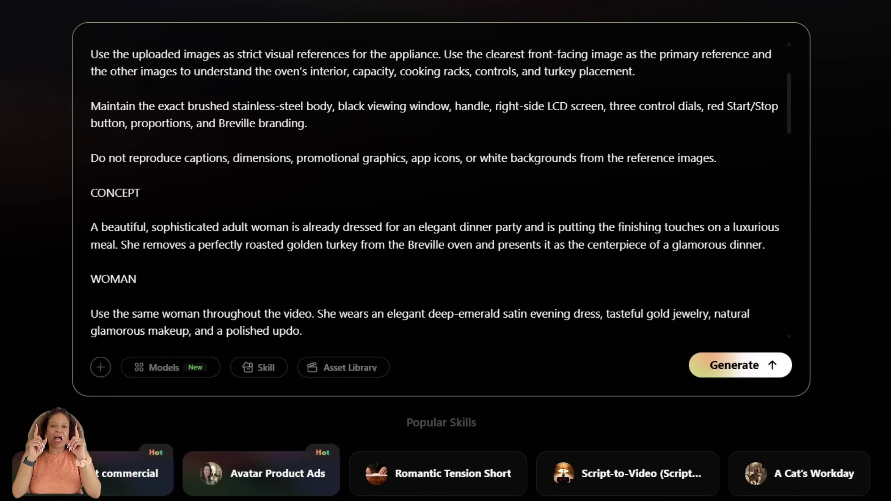
pyautogui.scroll(-2, 441, 191)
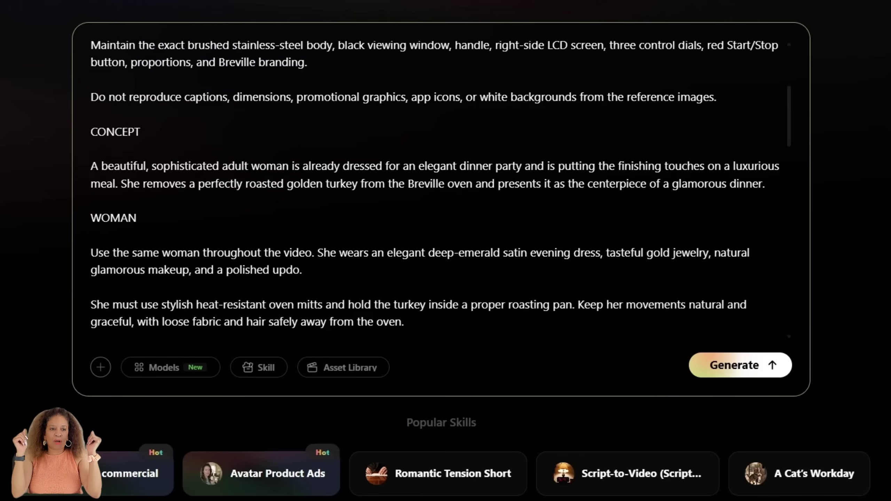
pyautogui.scroll(-6, 440, 190)
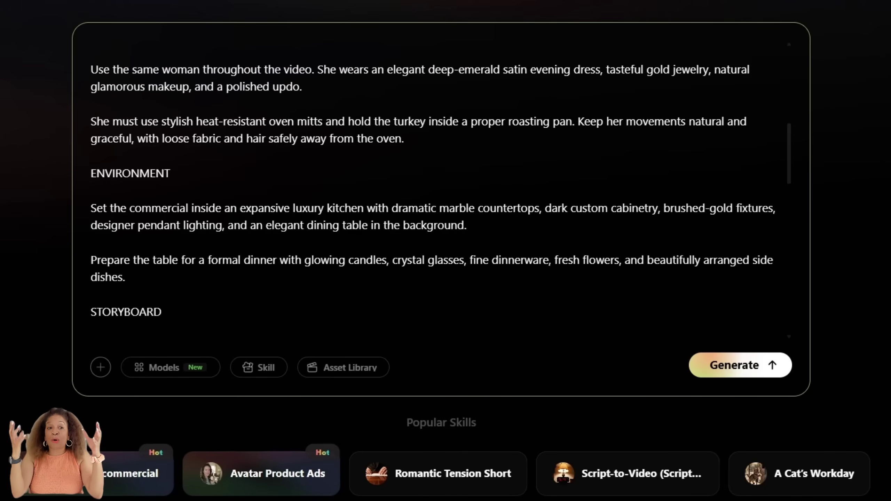
pyautogui.scroll(-8, 441, 190)
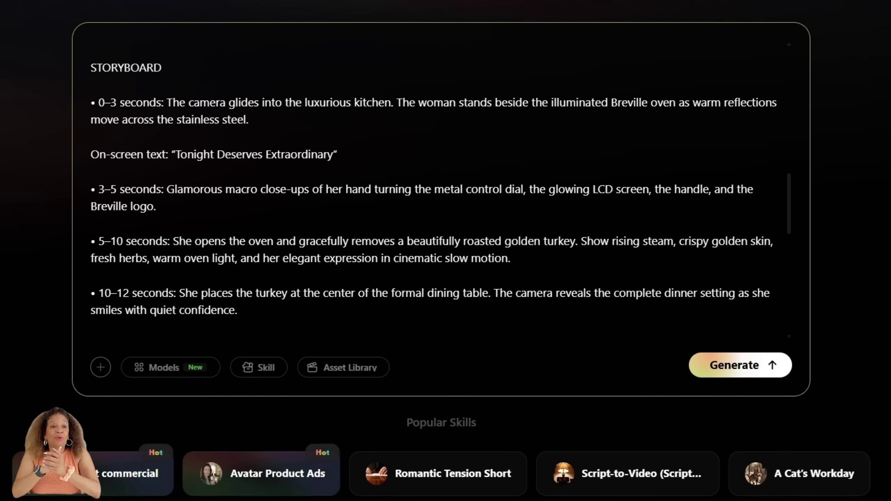
pyautogui.scroll(-8, 441, 191)
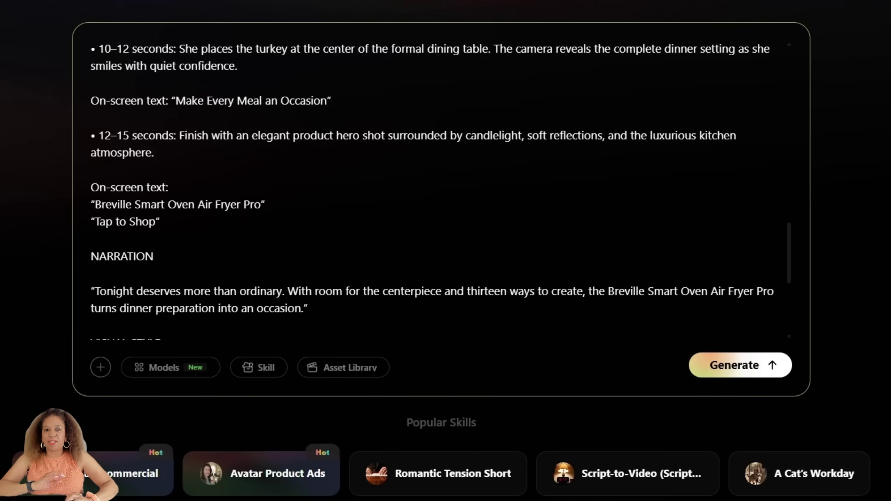
pyautogui.scroll(-8, 441, 191)
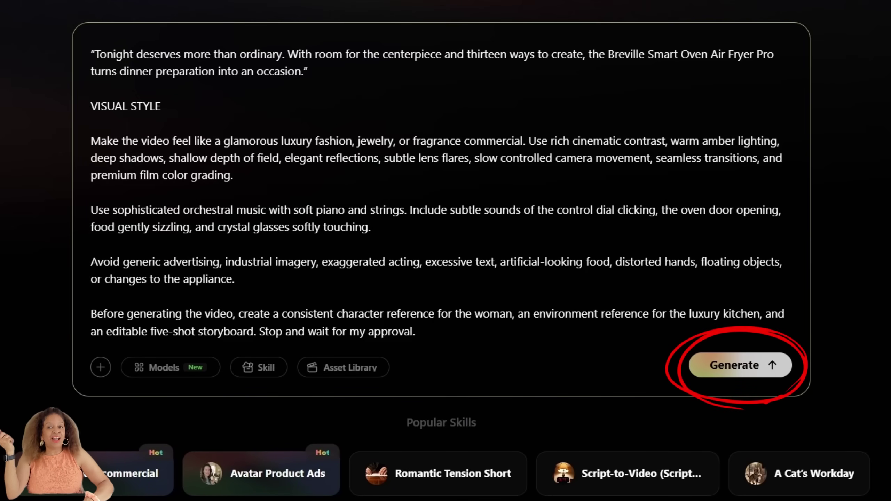
pyautogui.click(741, 366)
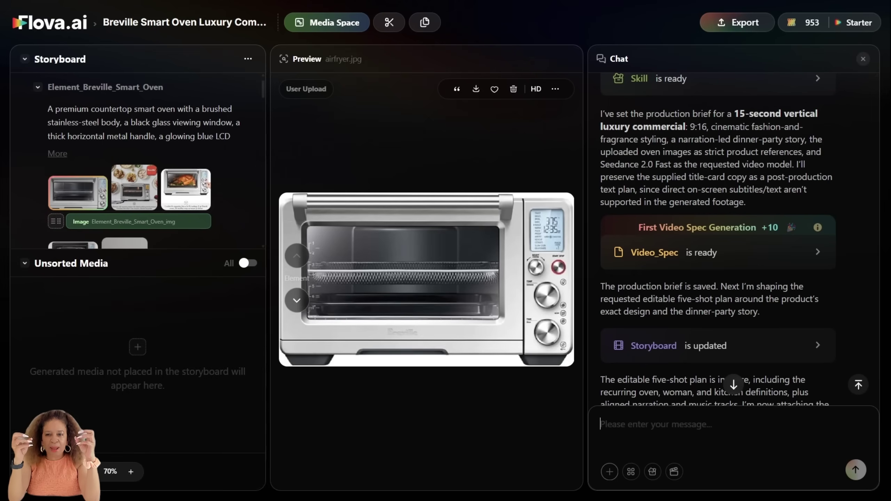
# Examine the storyboard's generated reference images for the elegant woman and the luxury kitchen
pyautogui.scroll(-5, 149, 165)
pyautogui.scroll(-4, 148, 165)
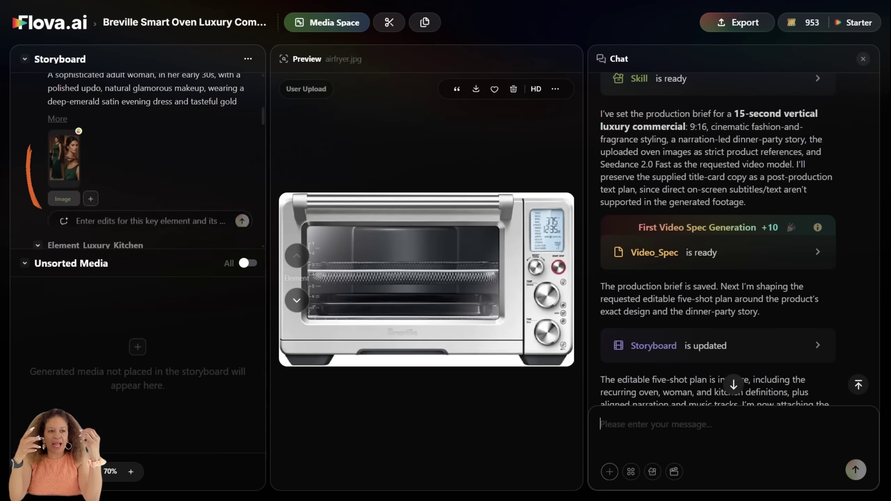
pyautogui.click(64, 159)
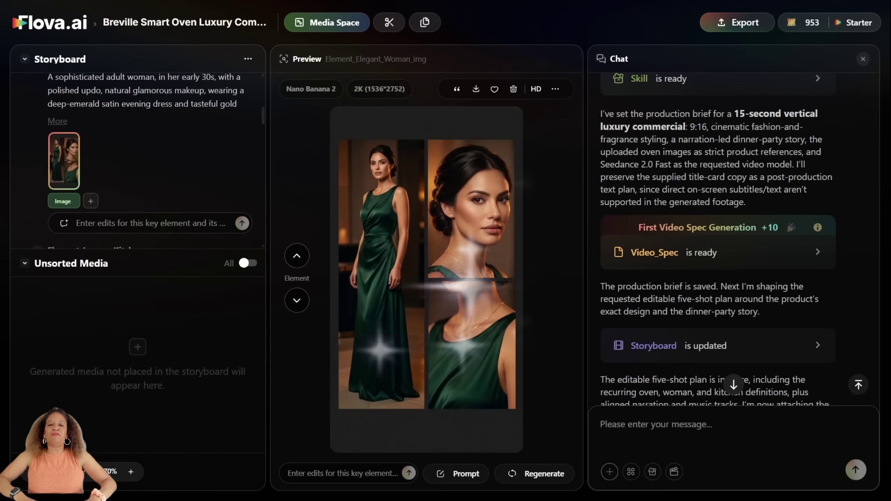
pyautogui.scroll(-3, 148, 160)
pyautogui.scroll(-3, 141, 161)
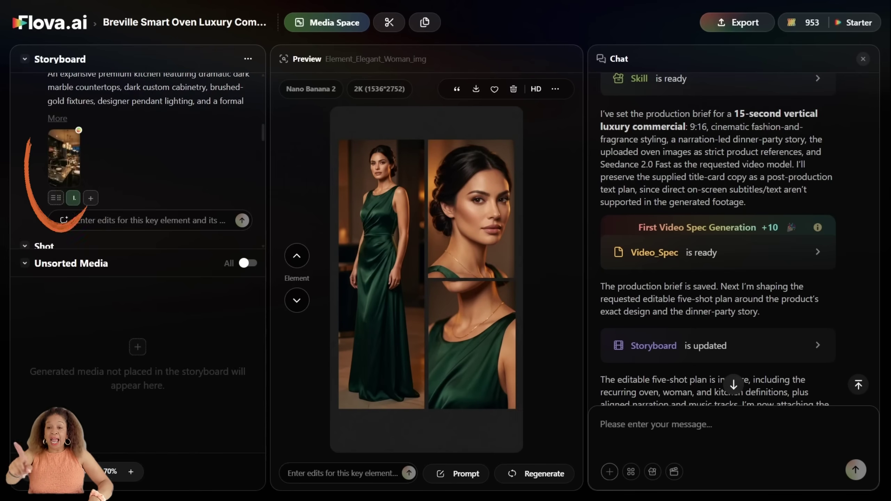
pyautogui.click(64, 161)
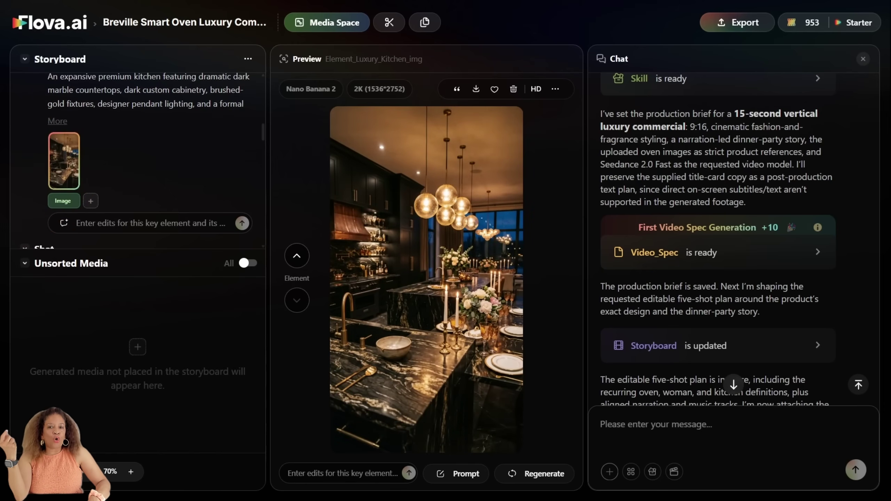
# Reply in the chat that the designs are approved and ask to proceed with the commercial
pyautogui.write('Yr')
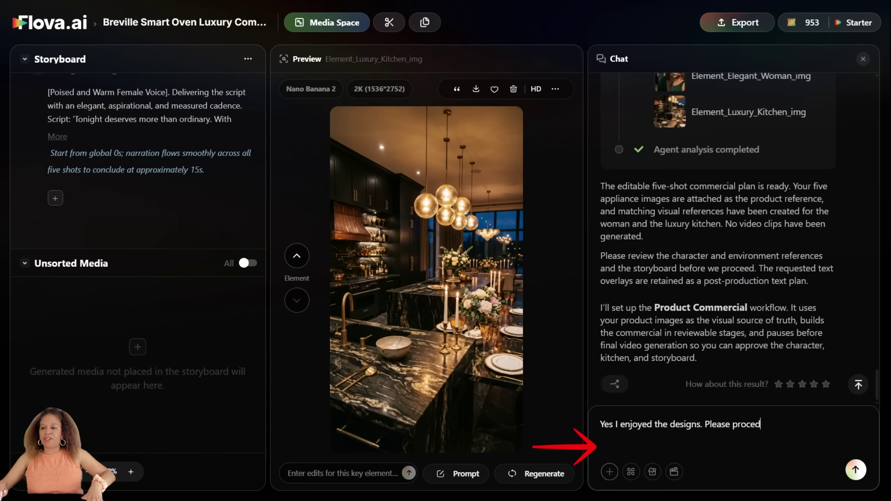
pyautogui.press('Return')
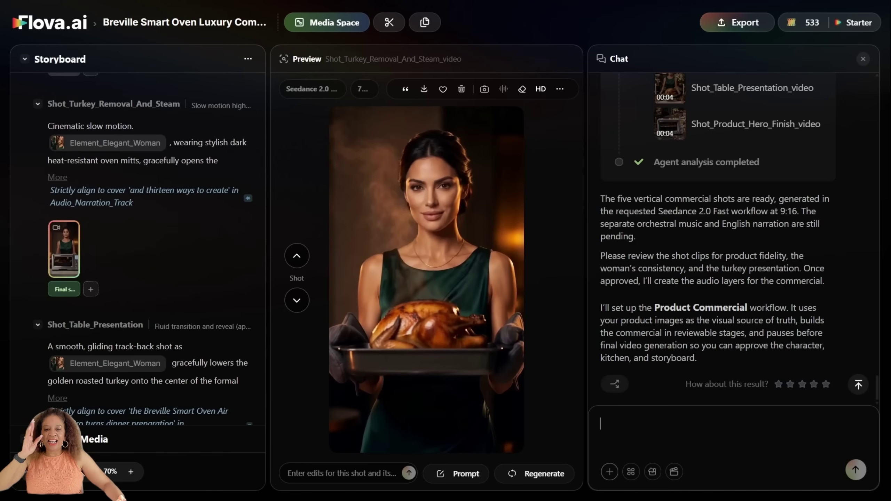
# Check the five generated shot clips listed in the chat and write a reply beginning with "This"
pyautogui.scroll(5, 716, 236)
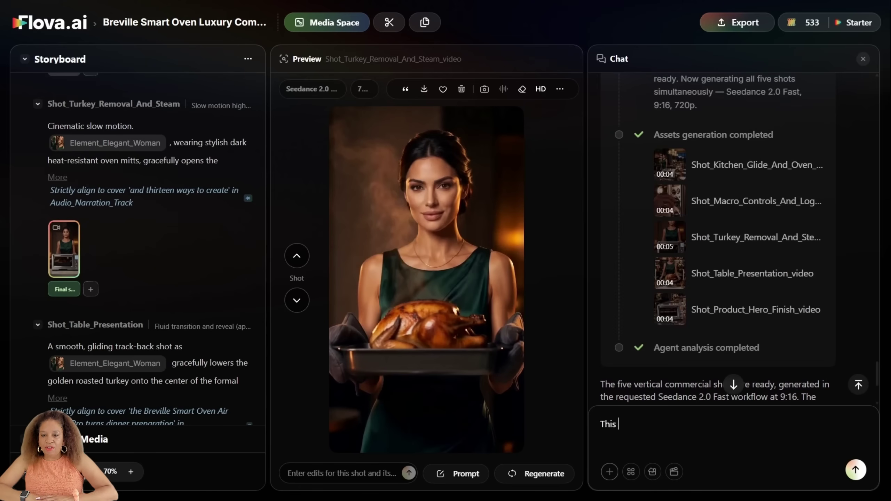
pyautogui.write('rful')
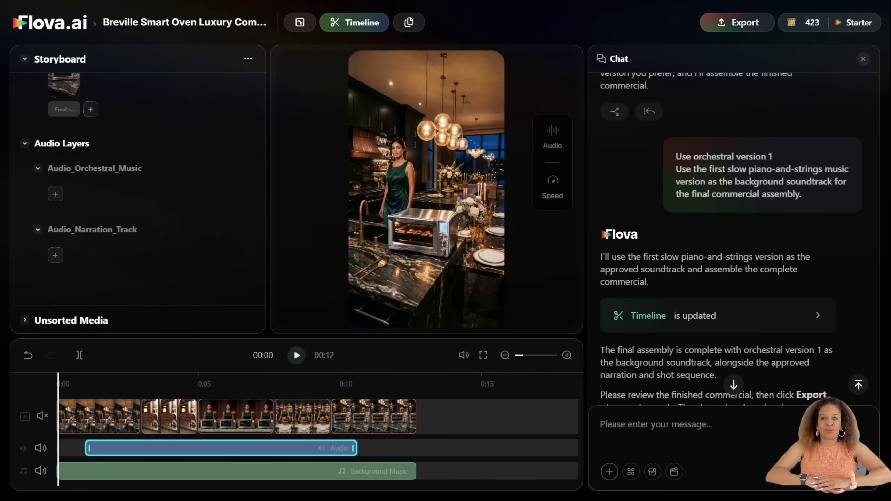
# Play the assembled luxury commercial from the start of the timeline
pyautogui.press('space')
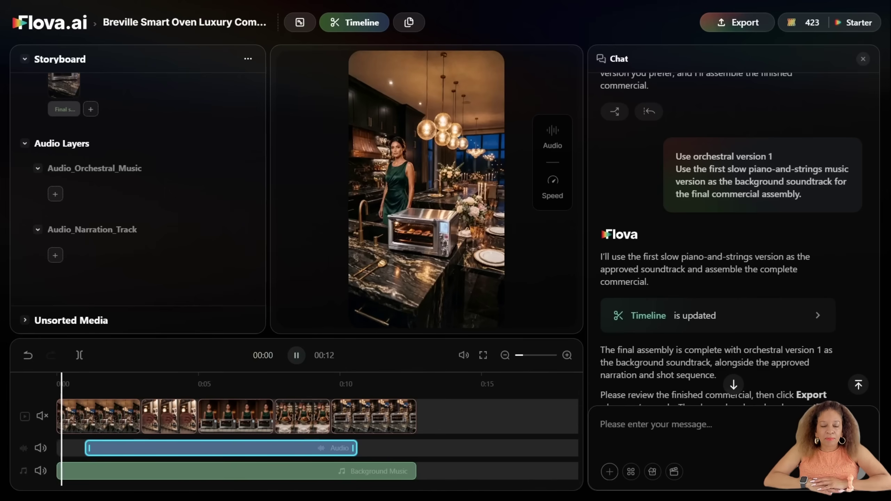